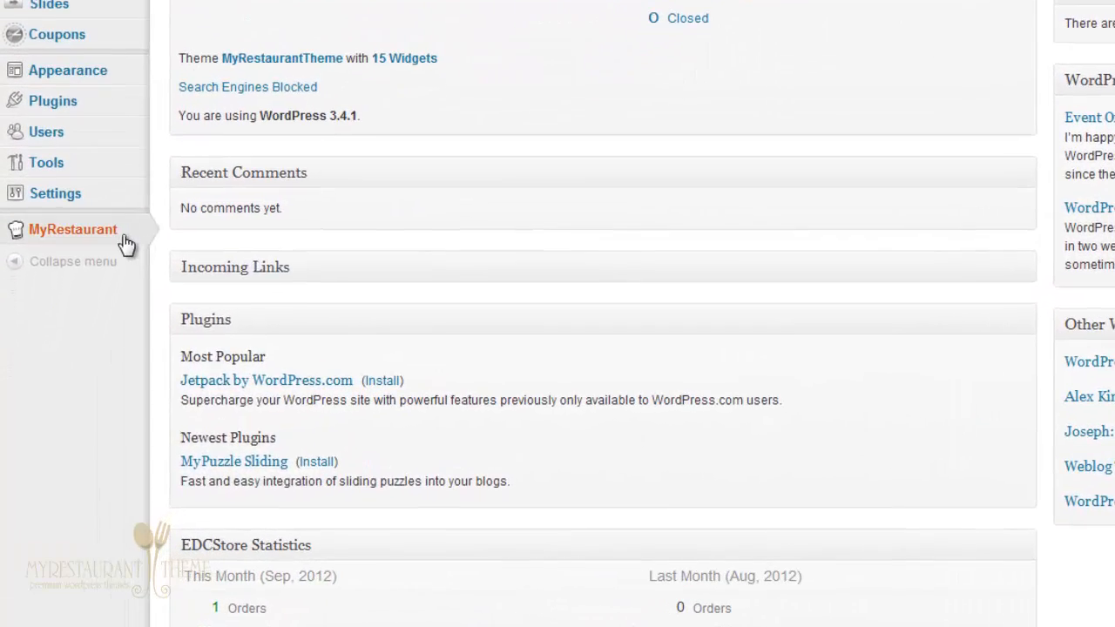
Step: Bring up the MyRestaurant flyout submenu in the admin sidebar
mouse_move(113, 242)
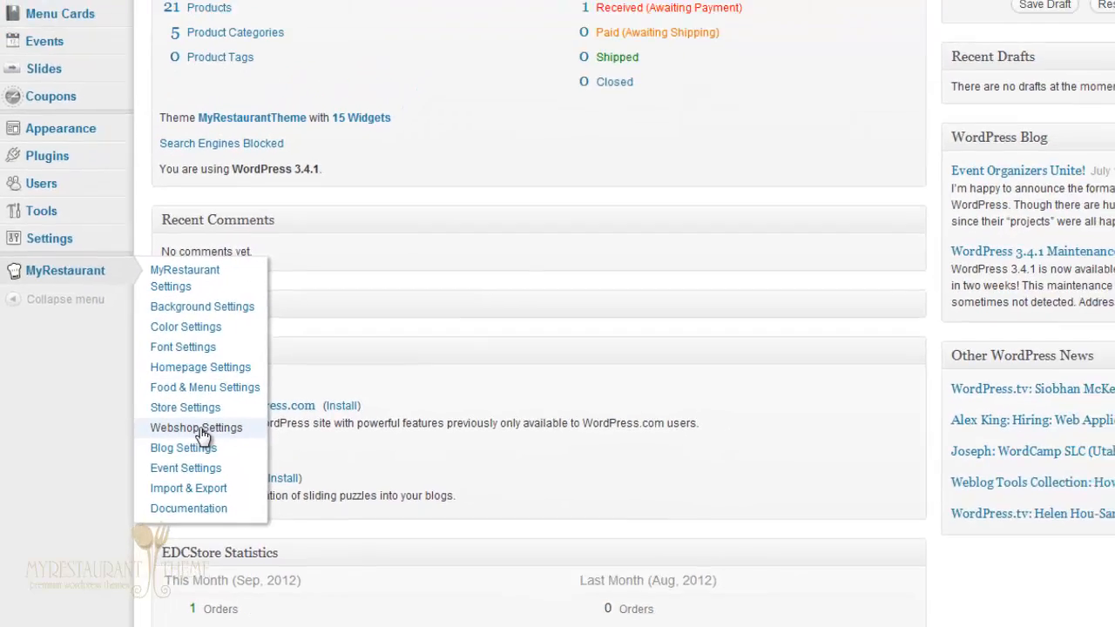
Step: Open Webshop Settings and try Switzerland as Base Country before setting it back to United States
click(225, 409)
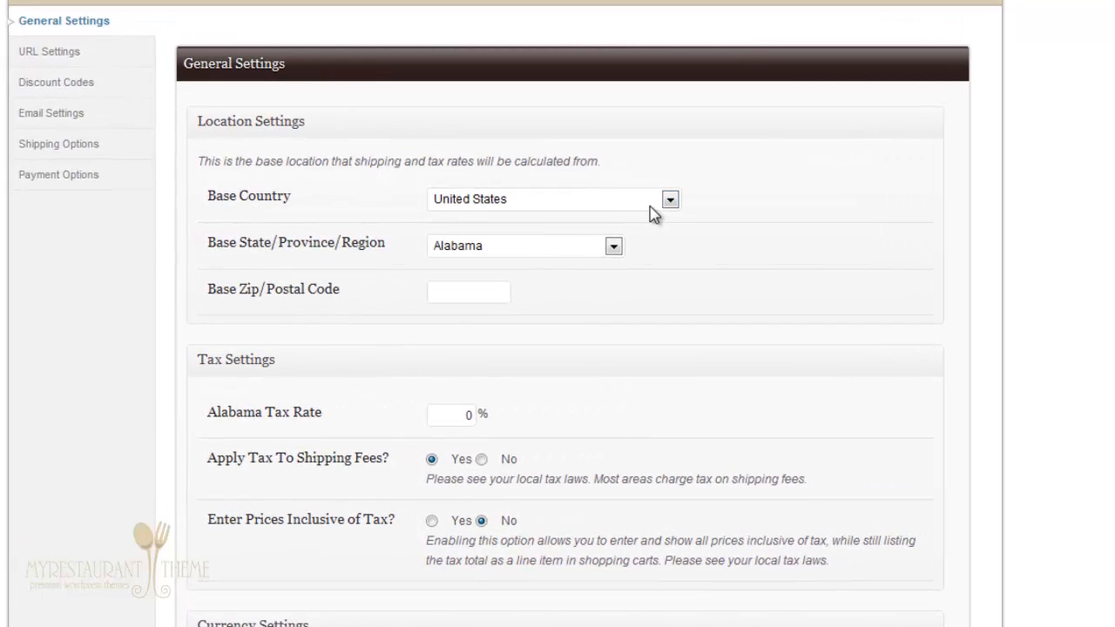
click(506, 210)
click(510, 211)
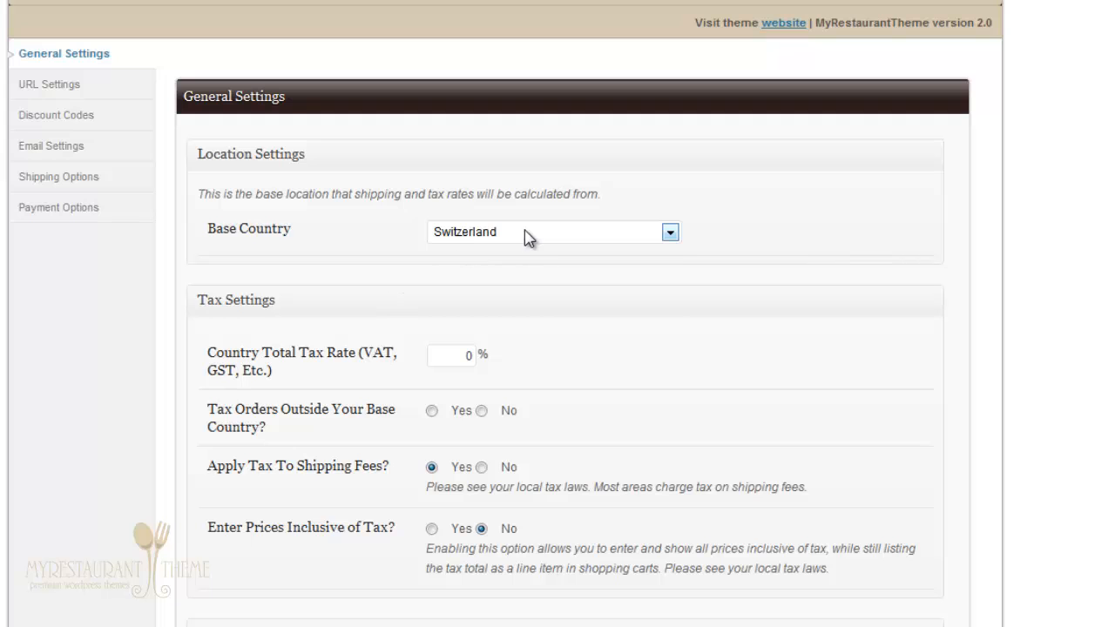
click(516, 240)
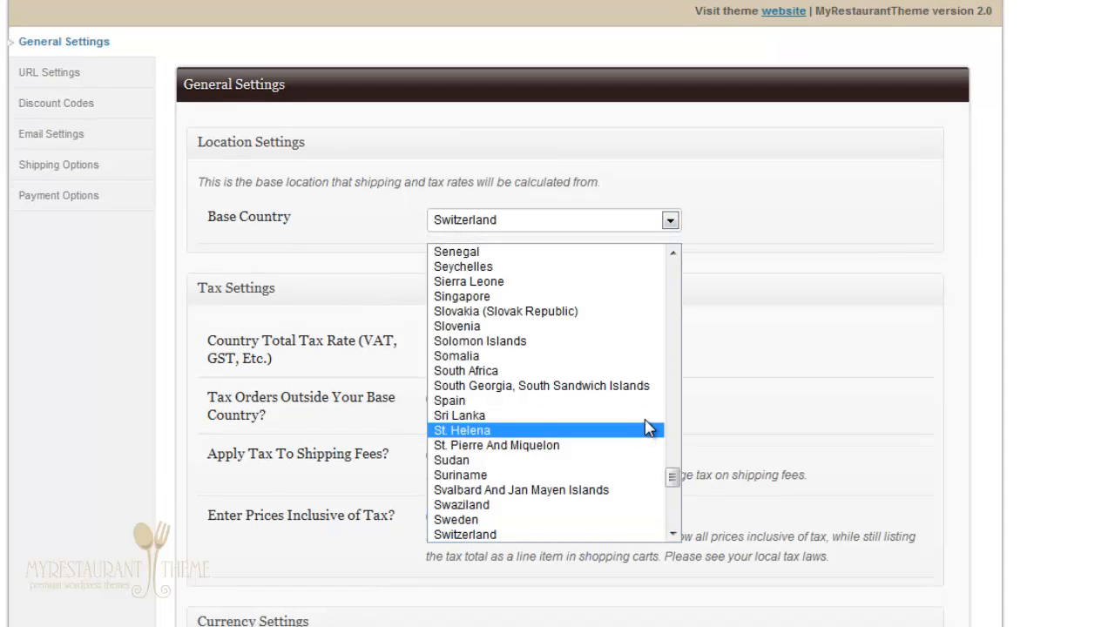
scroll(623, 404, down, 11)
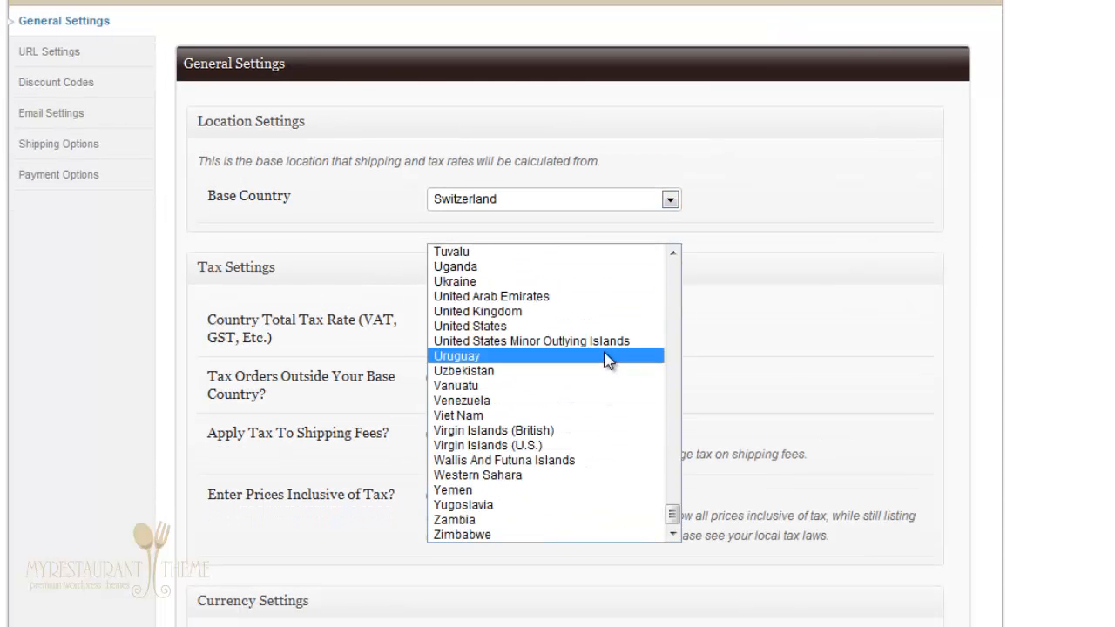
click(598, 328)
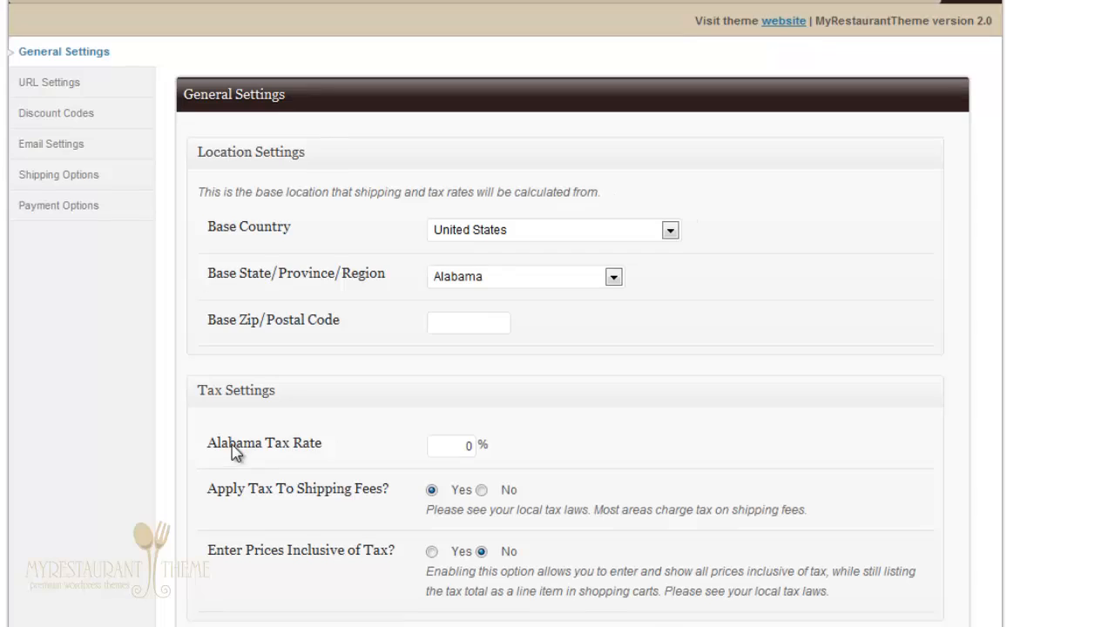
scroll(235, 449, down, 1)
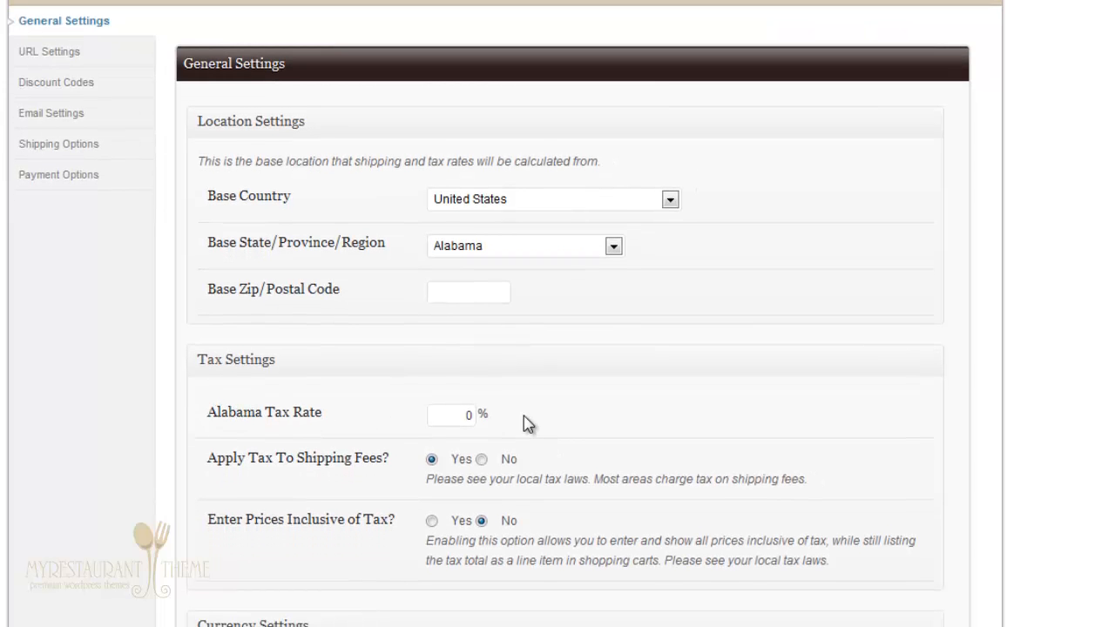
scroll(343, 462, down, 1)
scroll(343, 462, down, 3)
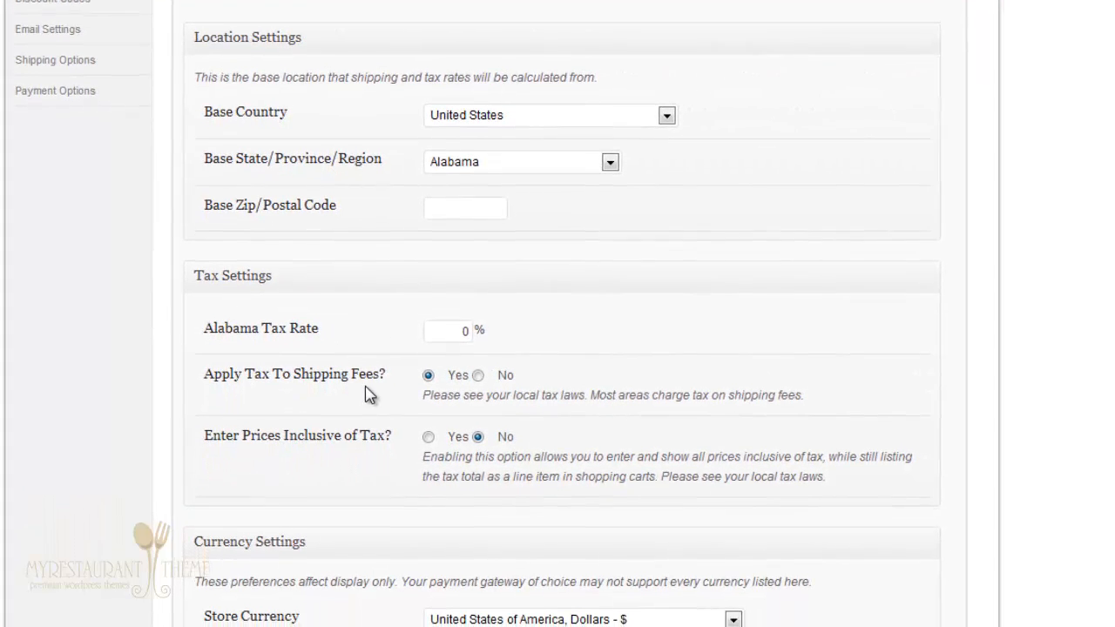
scroll(706, 429, down, 5)
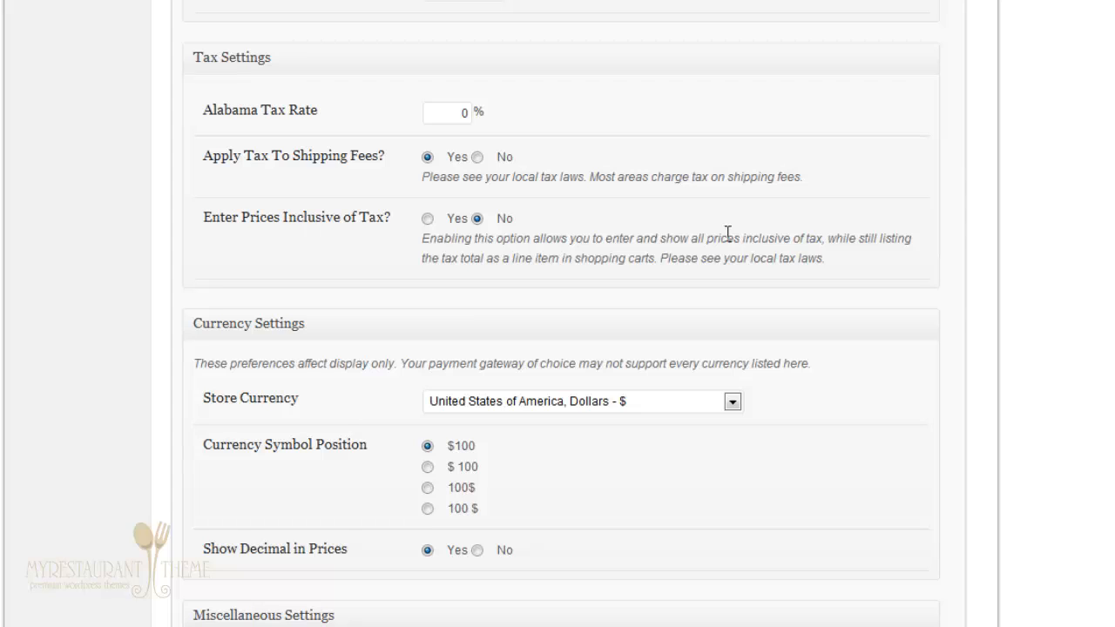
scroll(866, 235, down, 5)
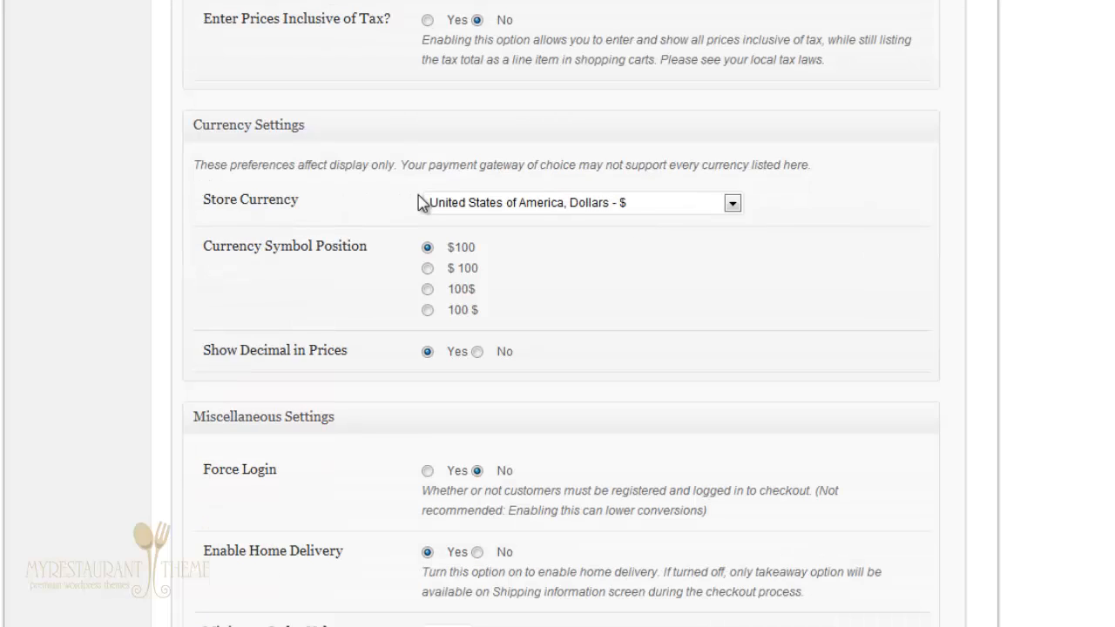
click(522, 207)
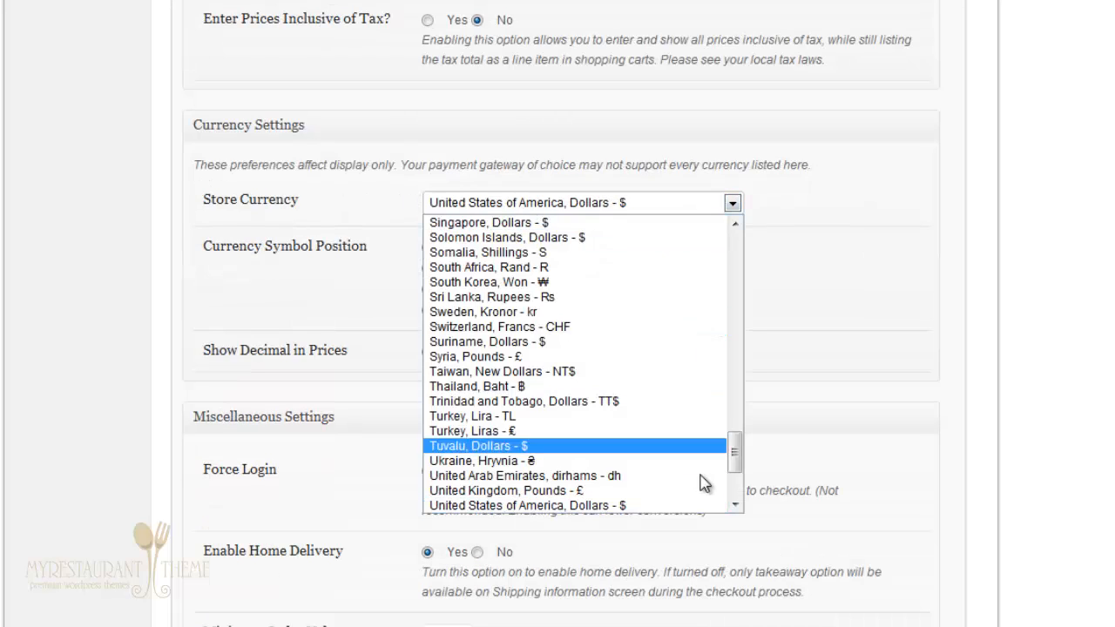
drag(734, 470, 739, 242)
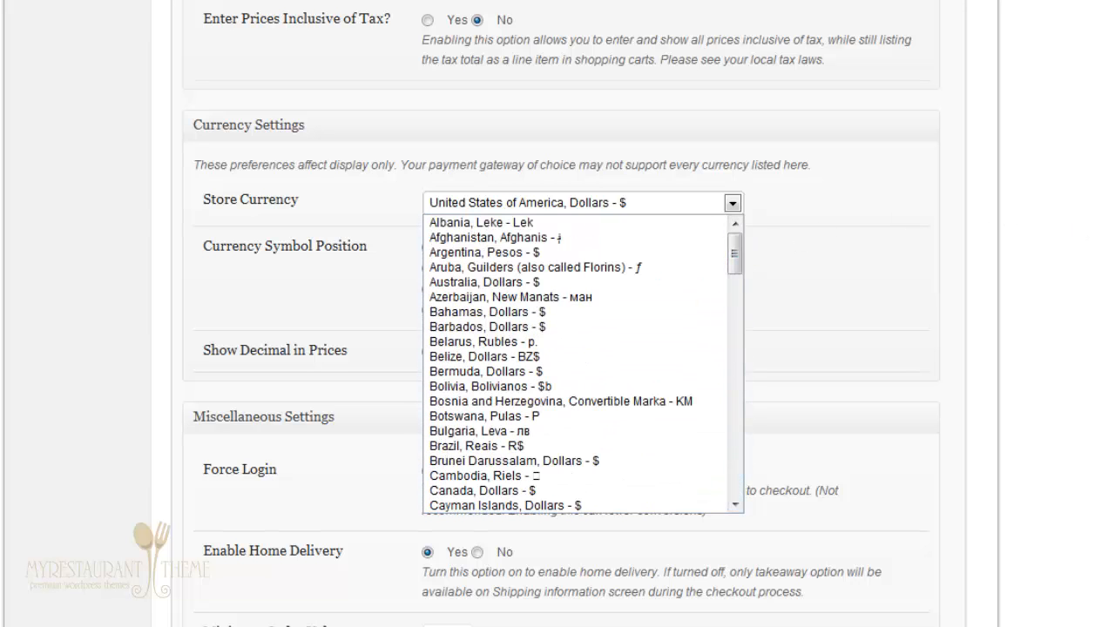
key(Escape)
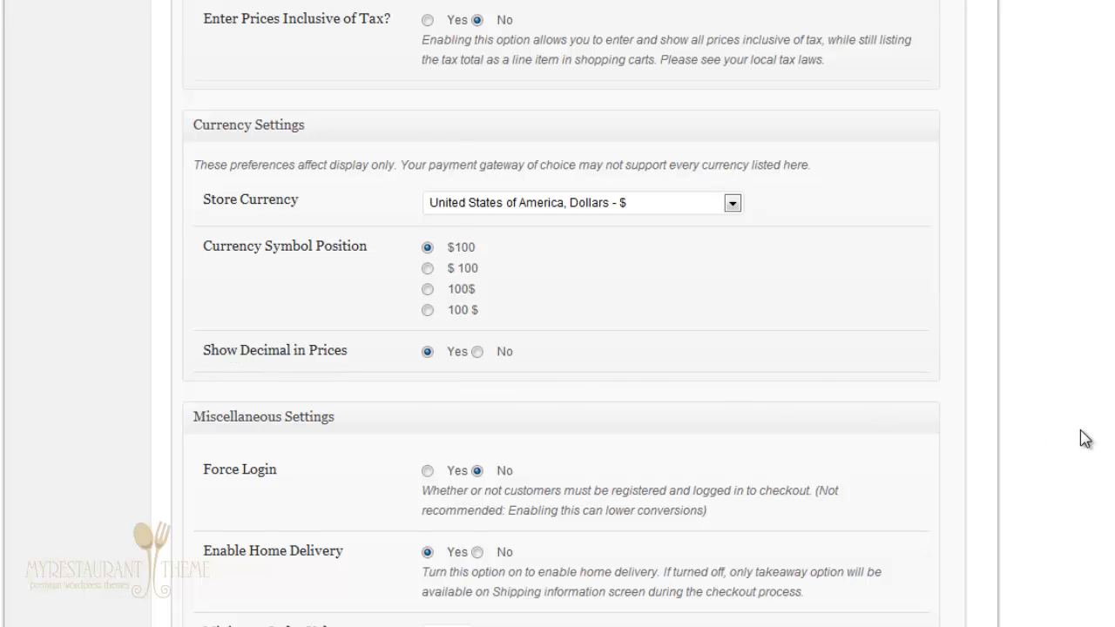
scroll(1084, 438, down, 5)
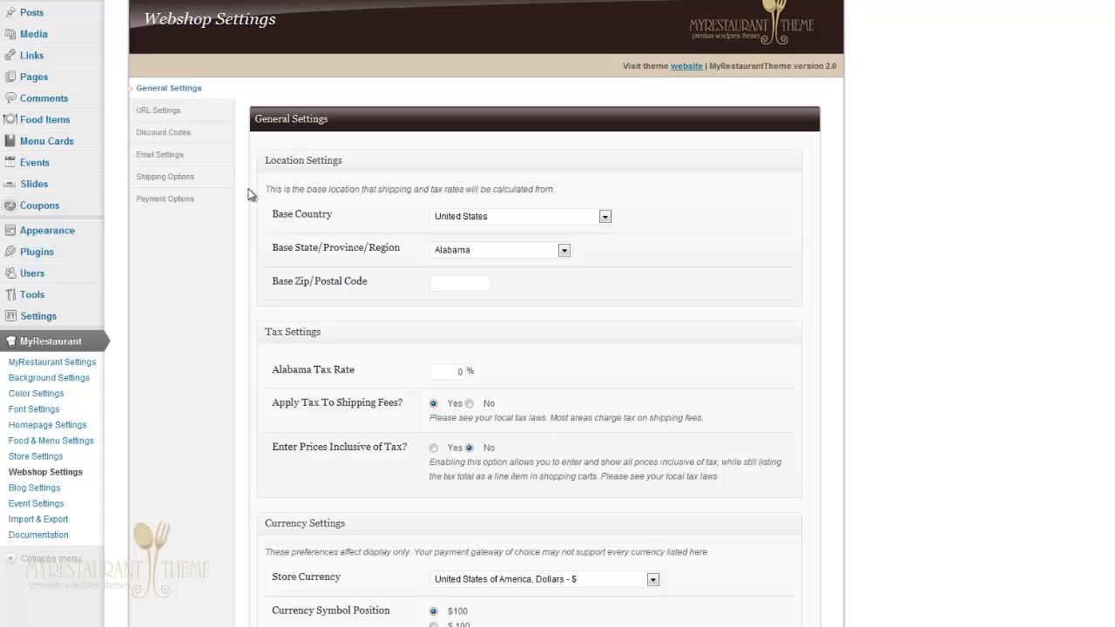
Step: View the URL Settings section, then move on to Discount Codes
click(199, 118)
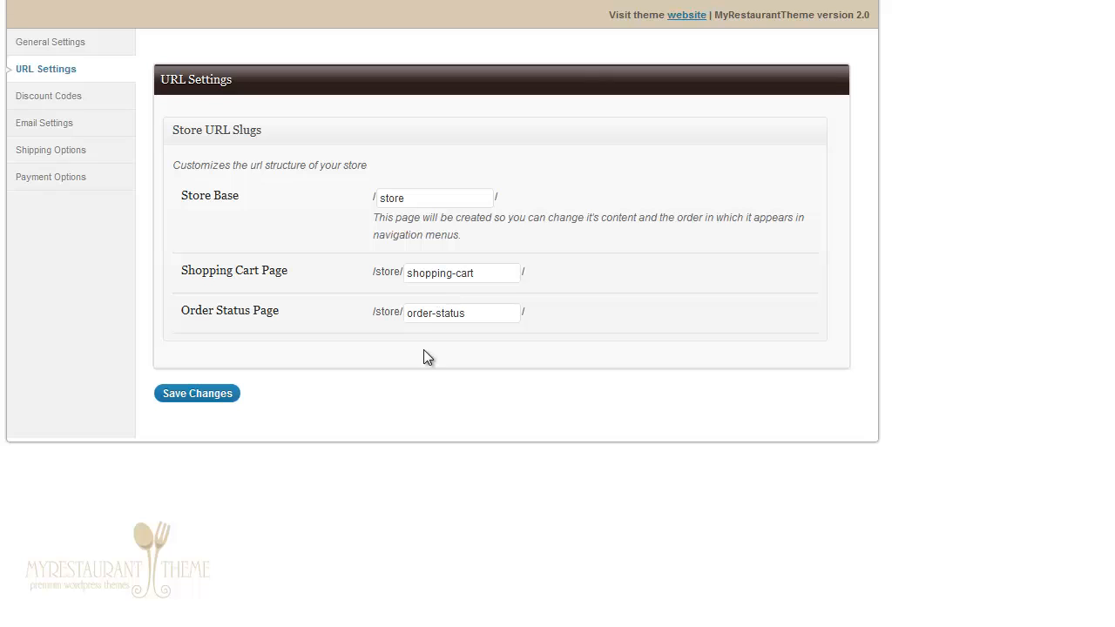
click(83, 103)
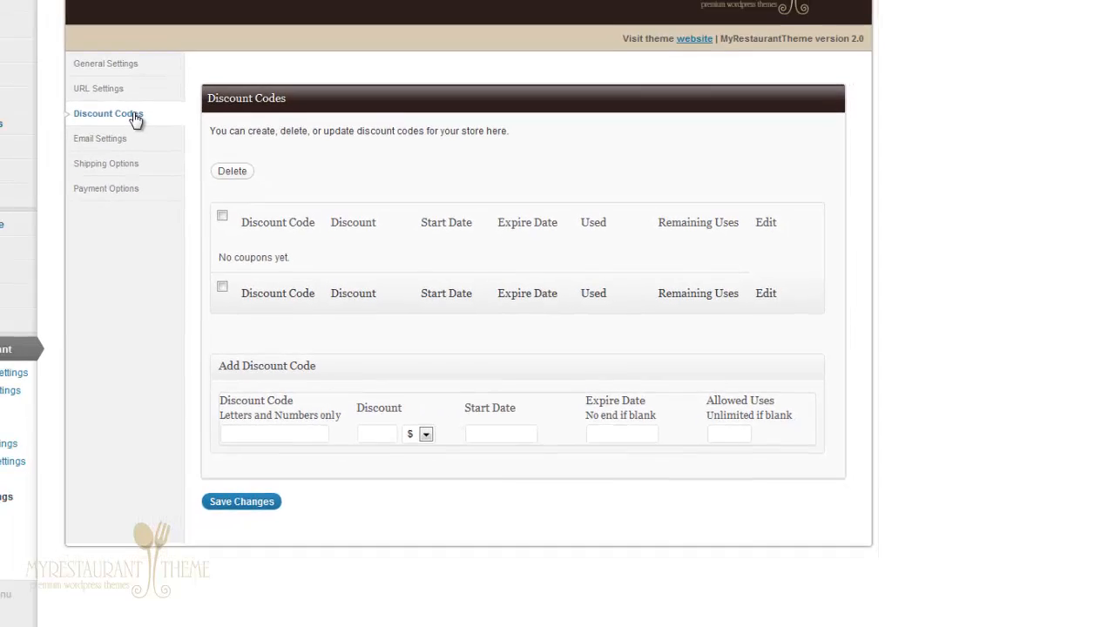
Step: Go through the new discount code fields: code, amount, discount type, start and expire dates, allowed uses
mouse_move(55, 221)
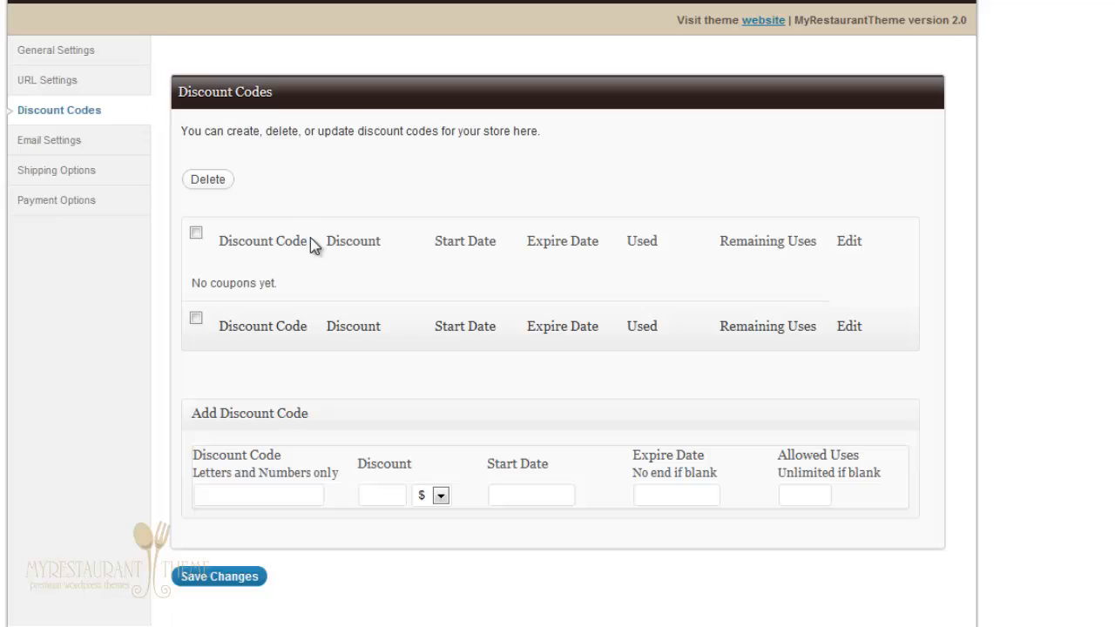
click(299, 494)
click(404, 493)
click(440, 495)
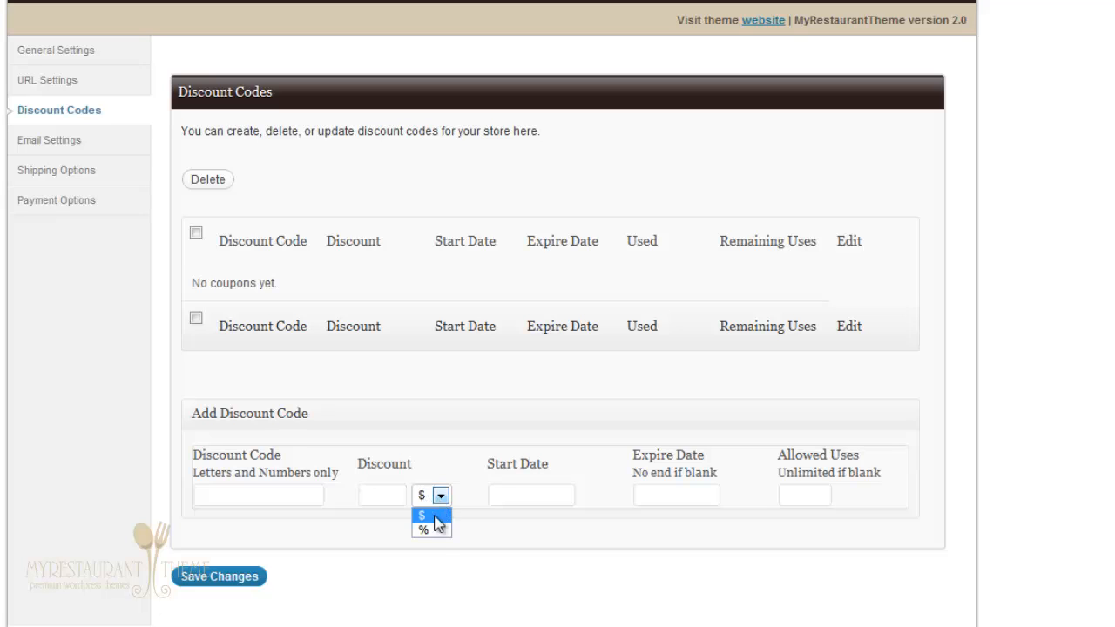
click(540, 496)
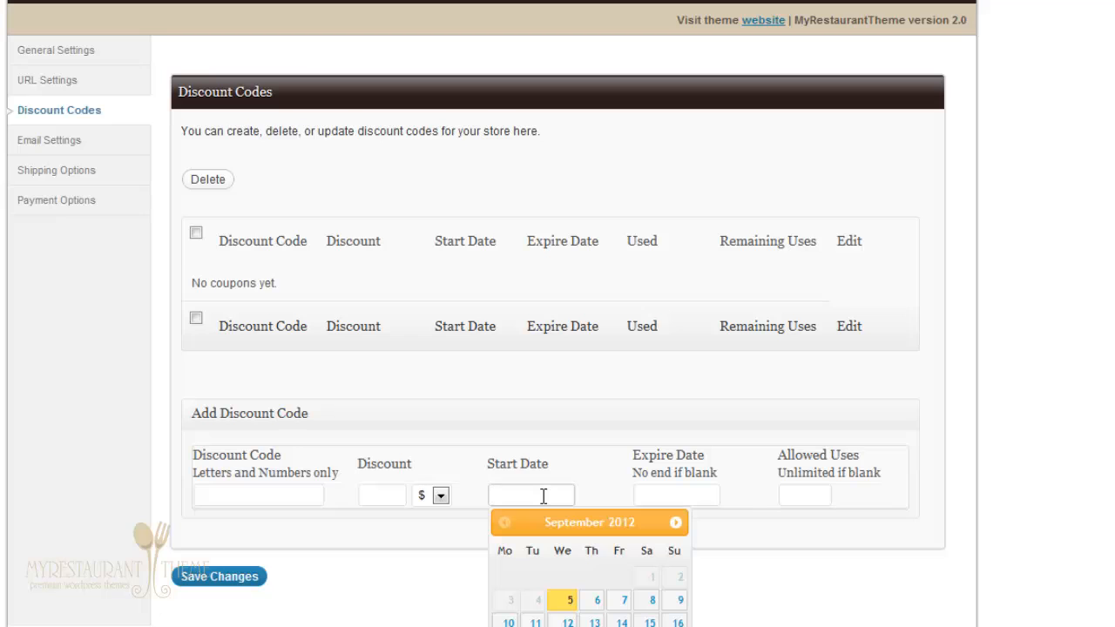
click(683, 497)
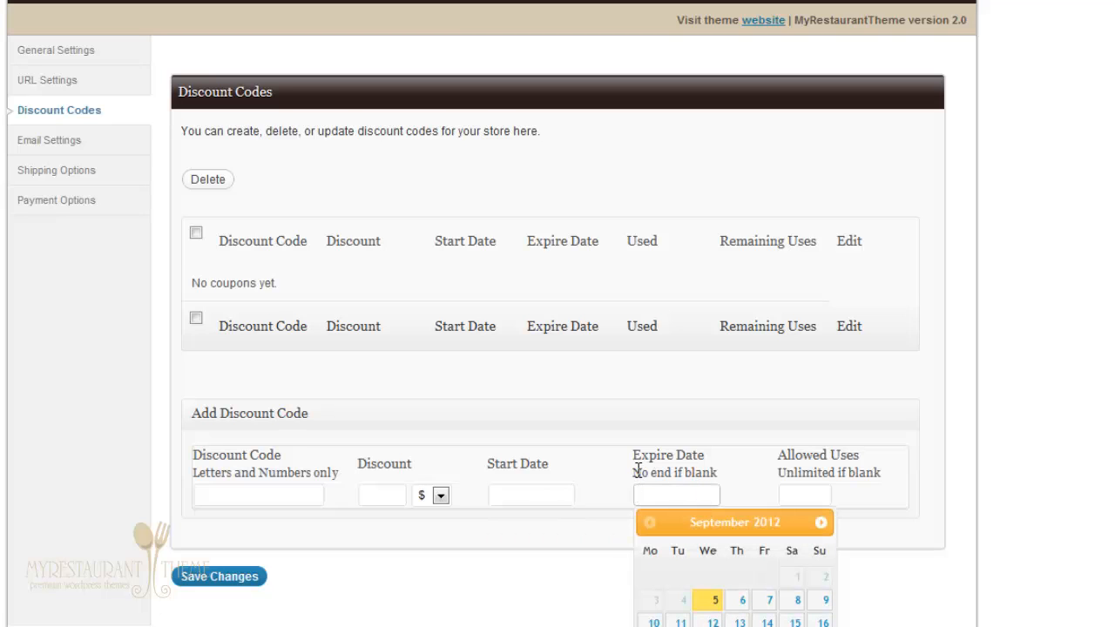
click(1085, 448)
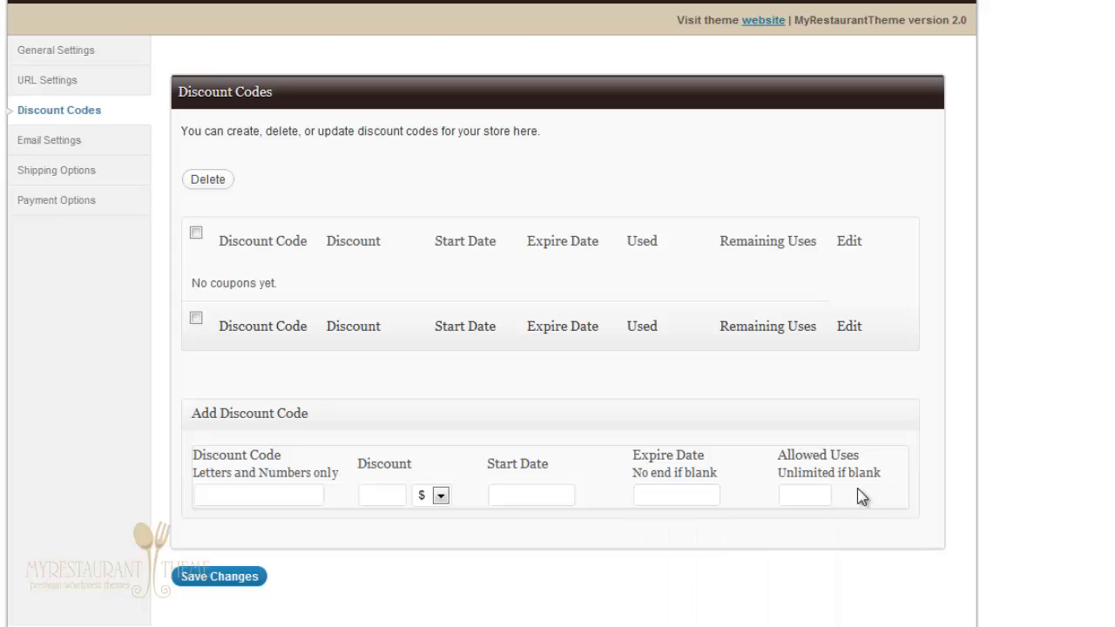
click(824, 493)
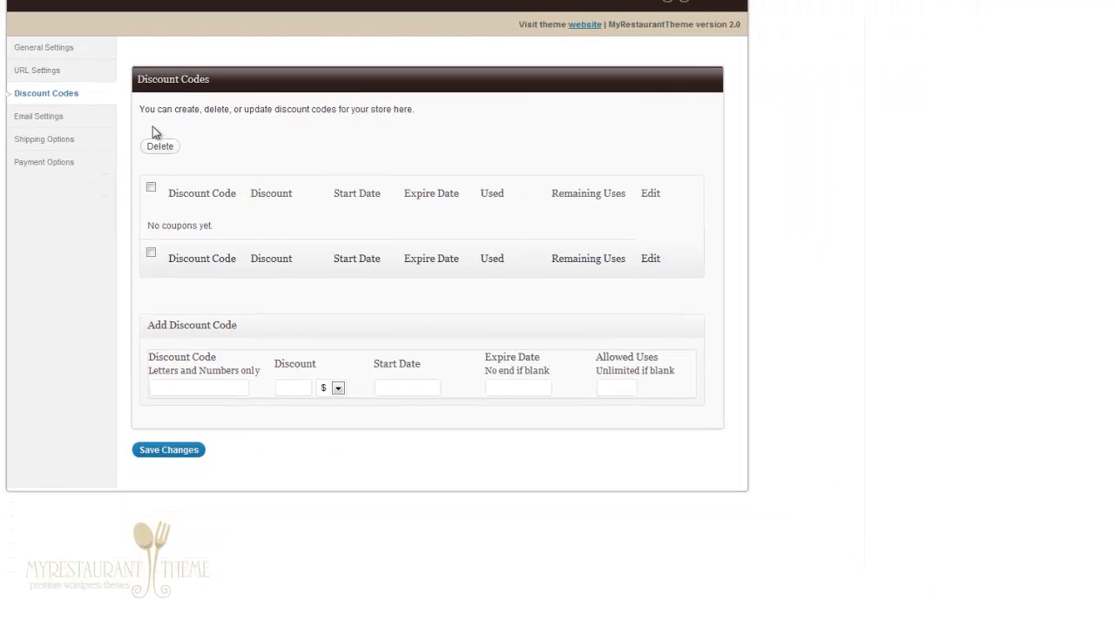
Step: Open Email Settings and inspect the store admin email and the ORDERID placeholder in order notifications
click(77, 122)
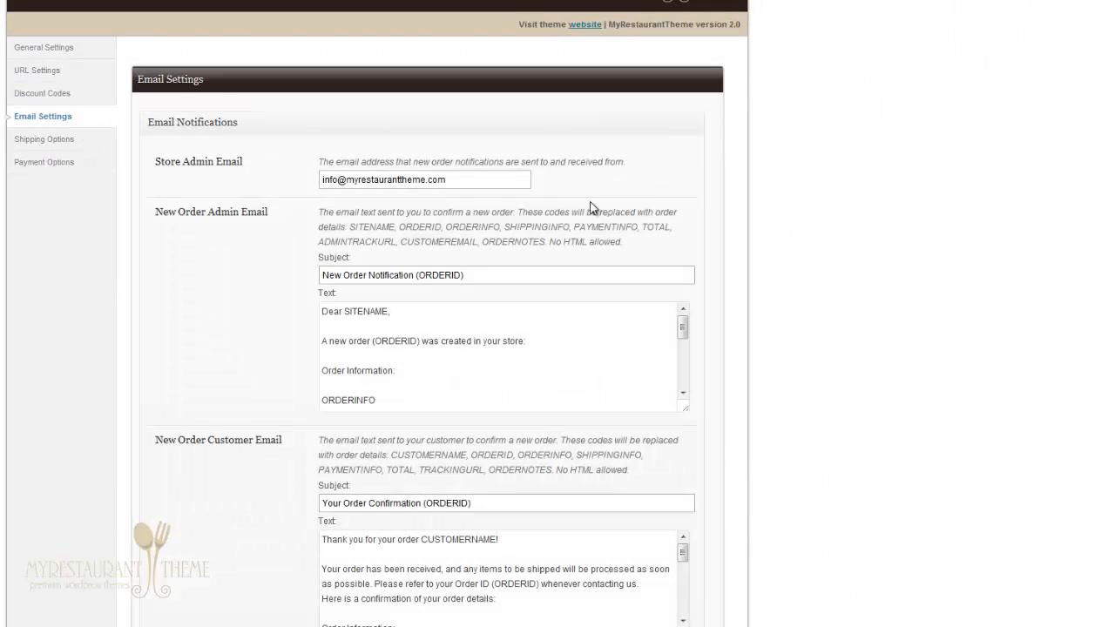
click(426, 179)
click(456, 331)
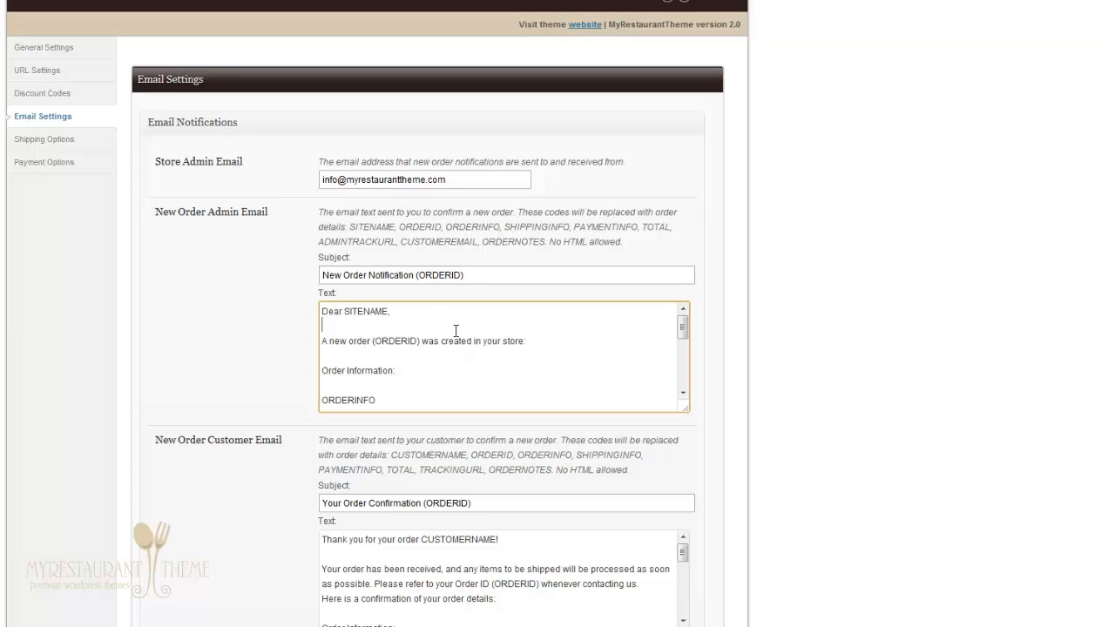
double_click(400, 343)
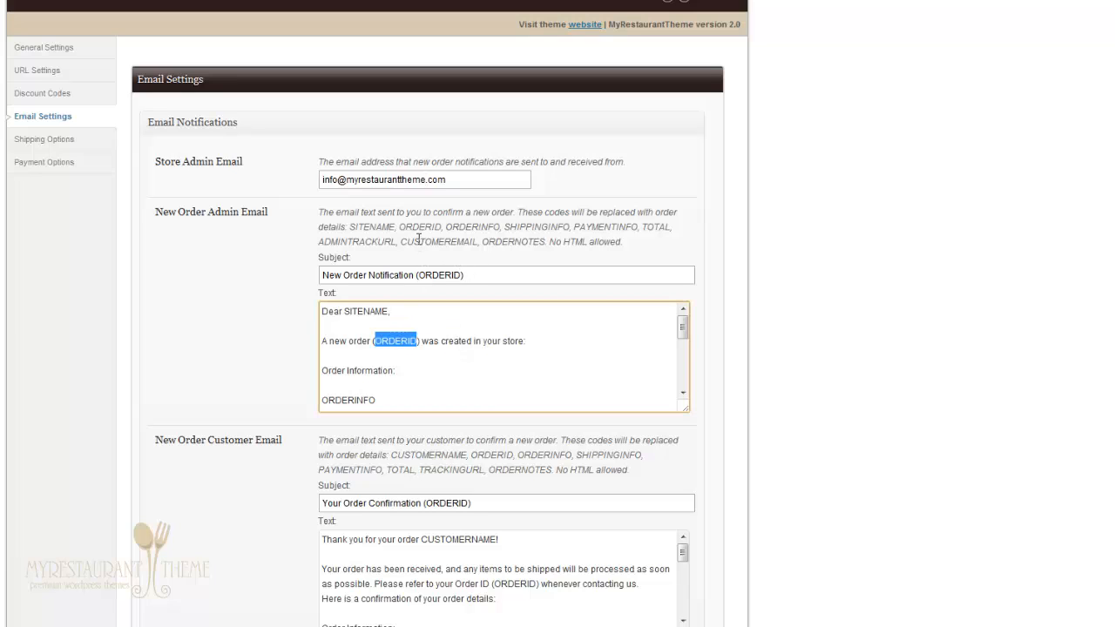
click(816, 331)
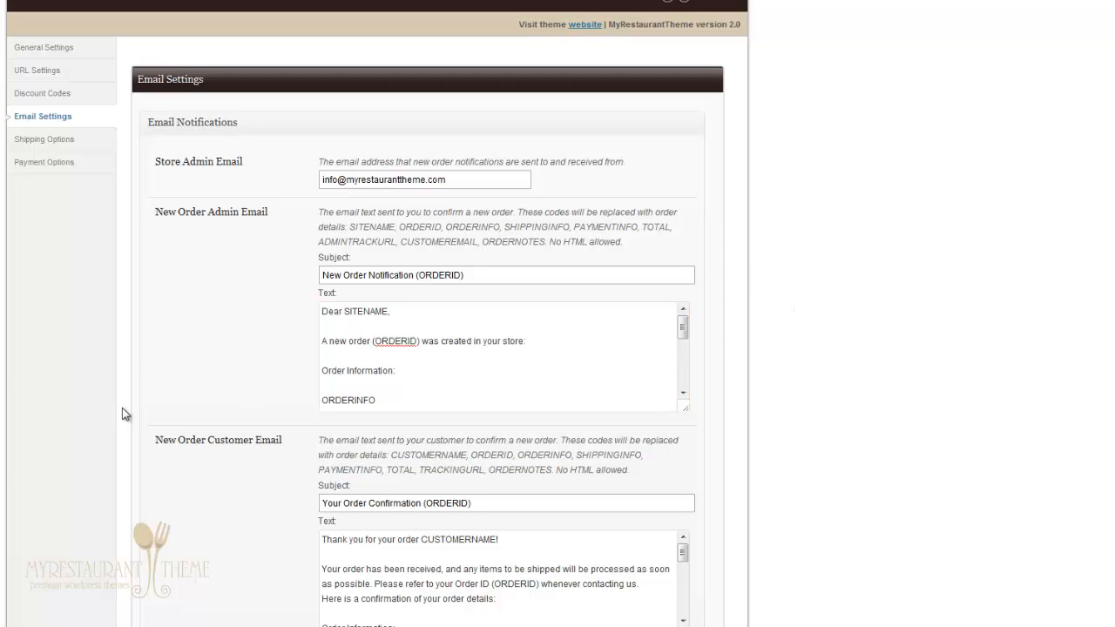
scroll(136, 352, down, 4)
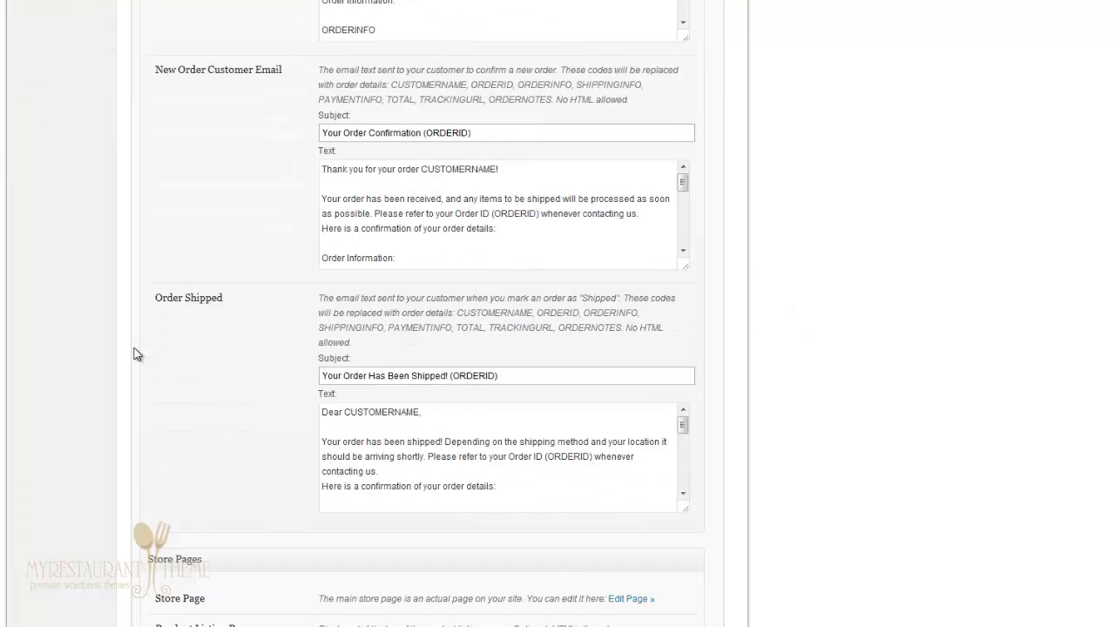
scroll(136, 353, down, 5)
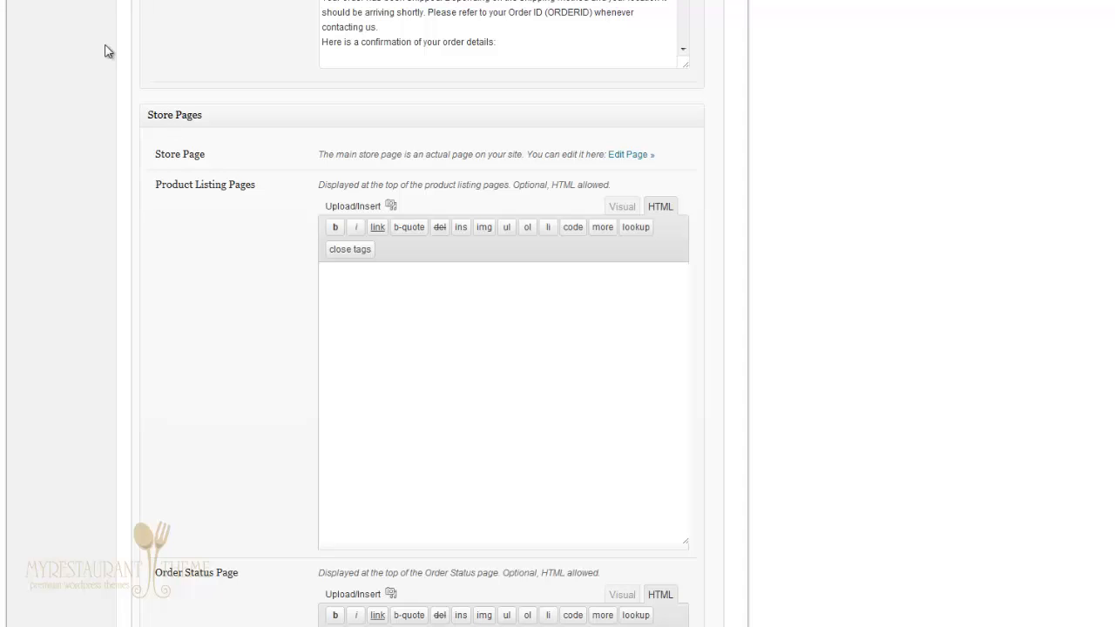
Step: Add a BBQ Rump Steak to the cart on the restaurant site, view checkout, then return to admin
middle_click(58, 48)
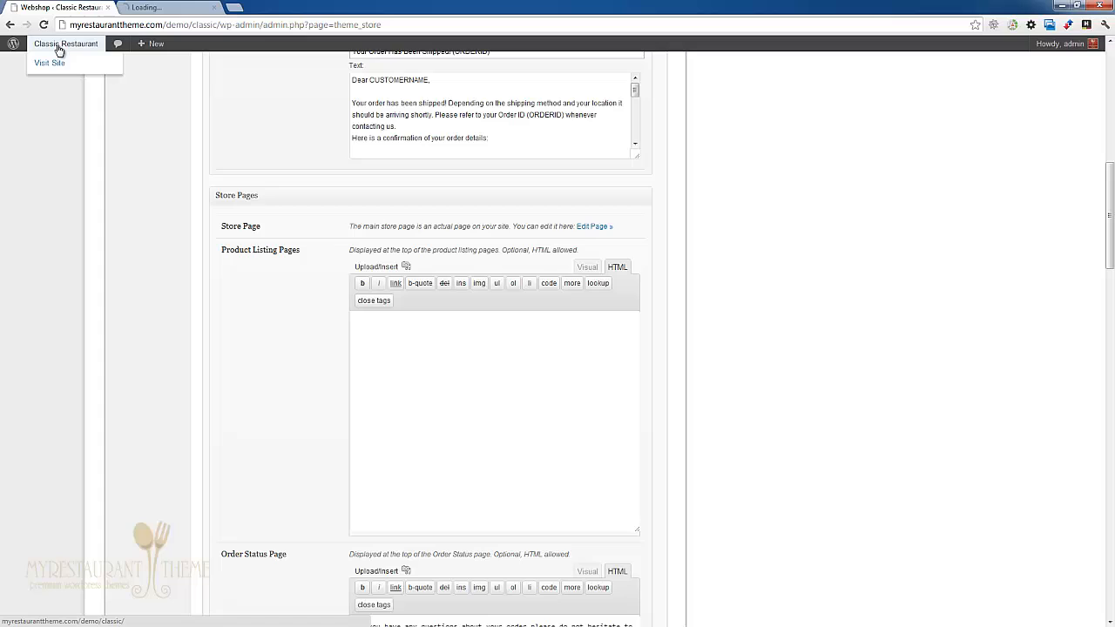
click(150, 7)
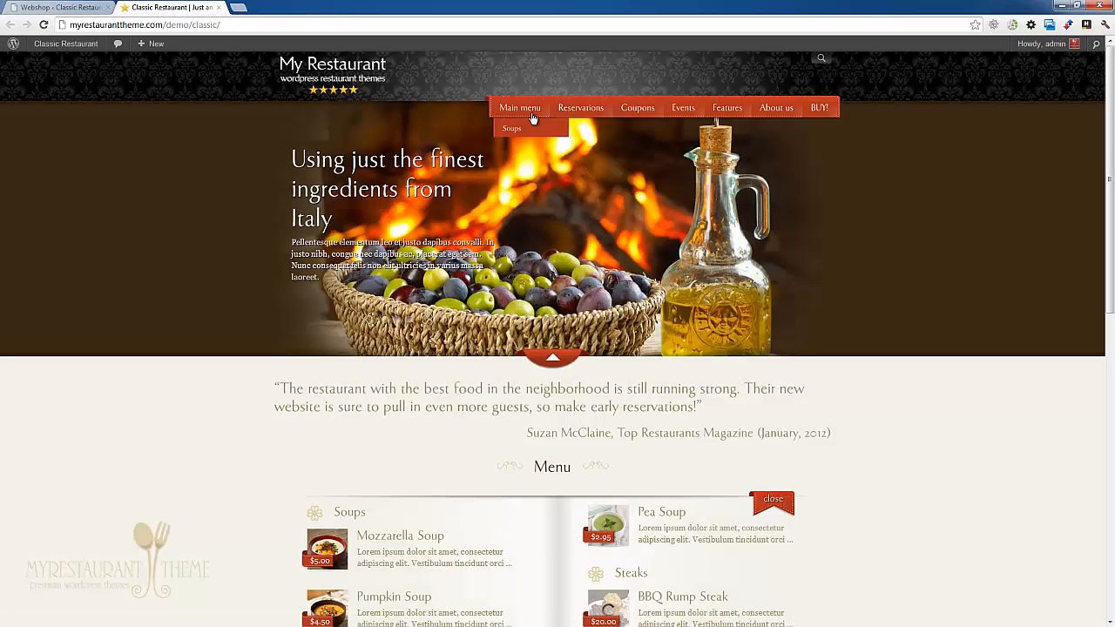
click(529, 114)
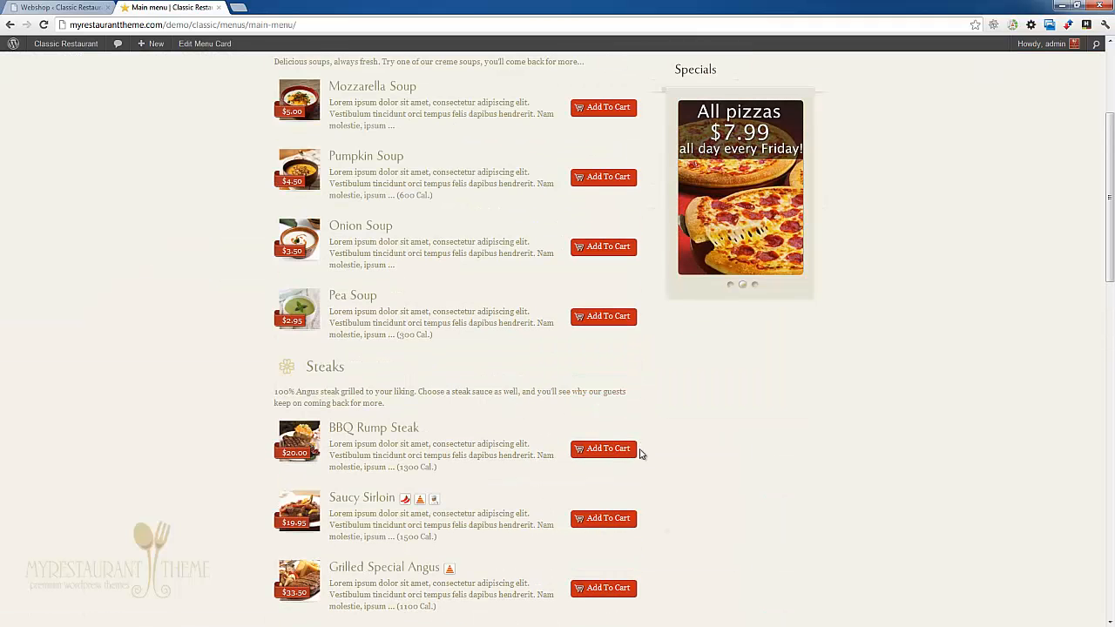
click(610, 449)
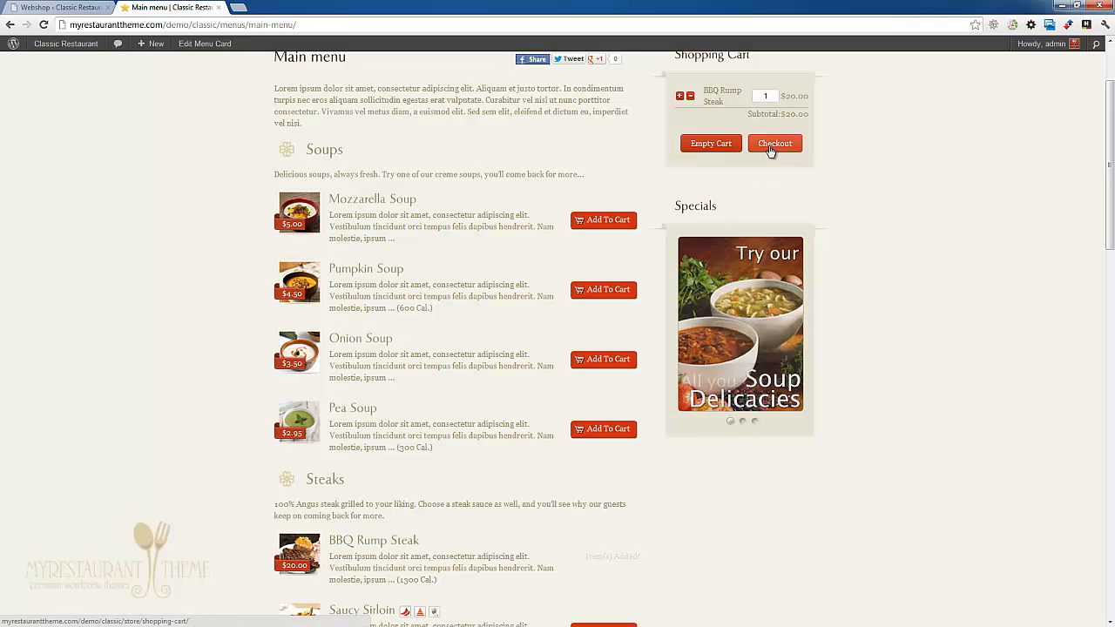
click(770, 150)
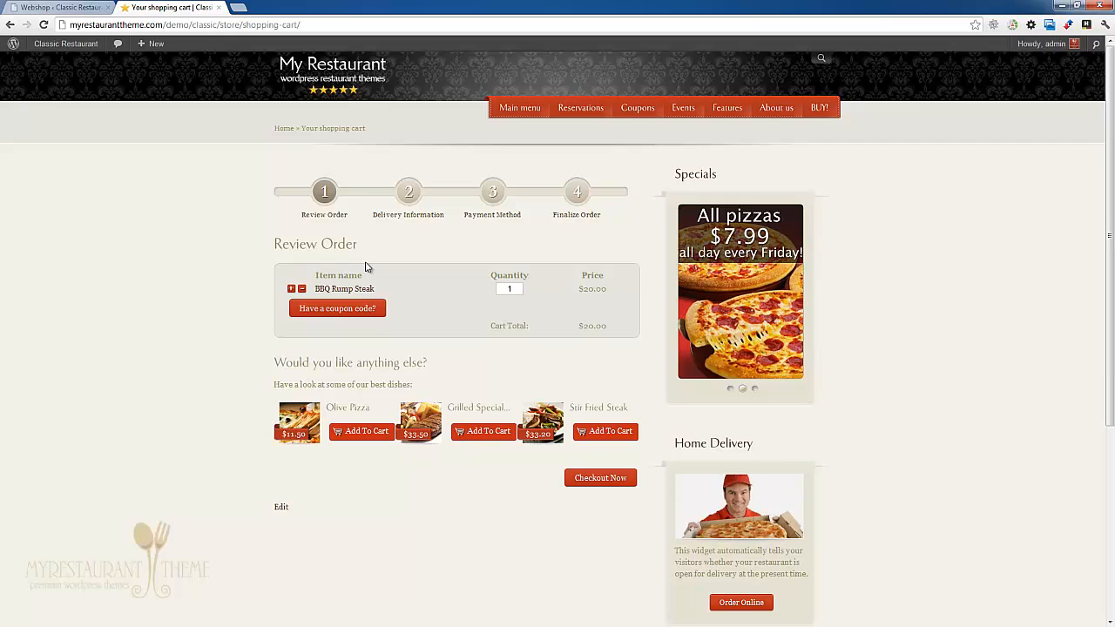
click(54, 8)
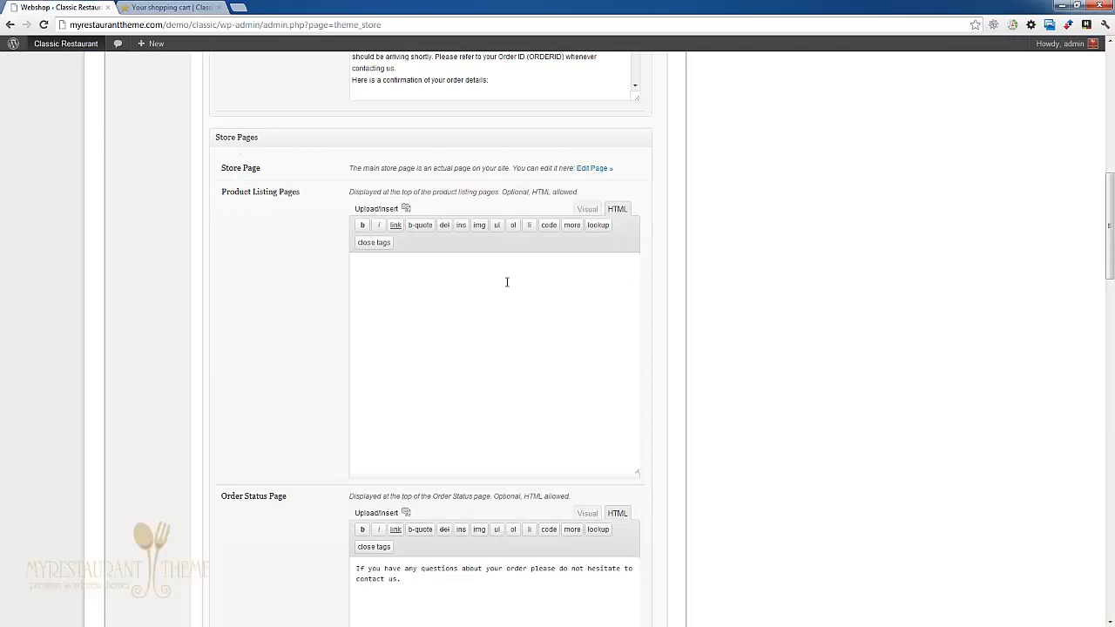
scroll(166, 313, down, 1)
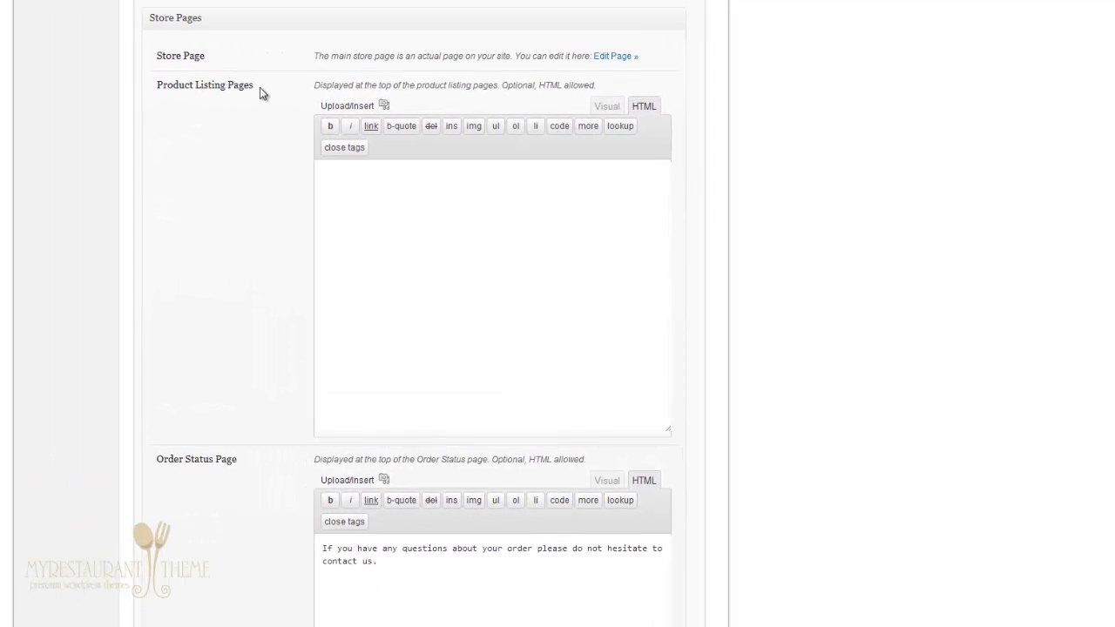
scroll(52, 438, down, 2)
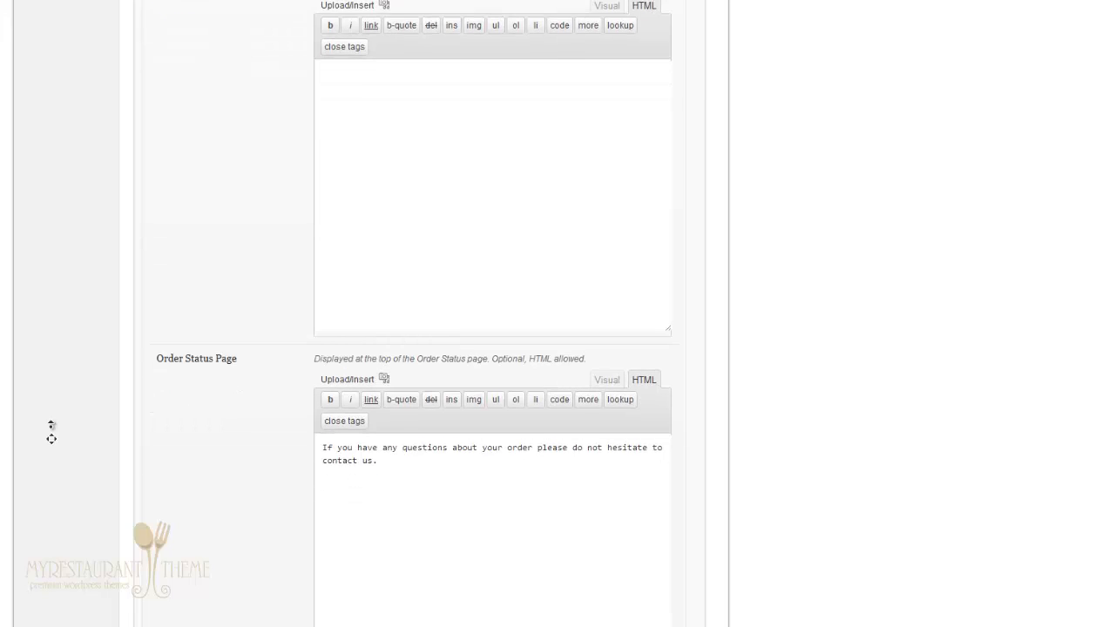
scroll(65, 462, down, 7)
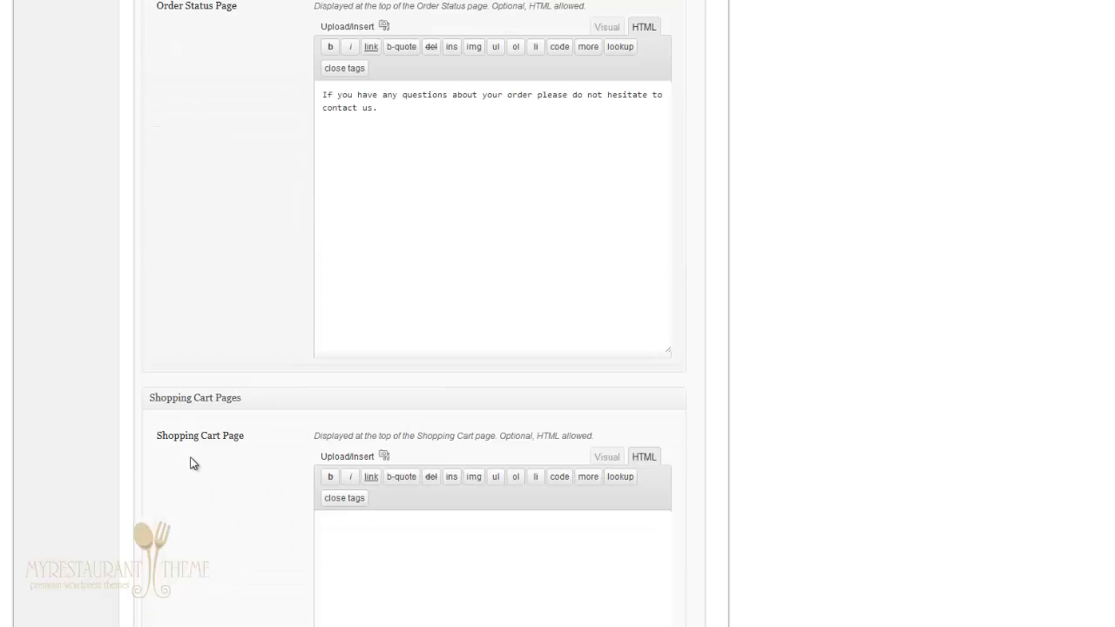
scroll(100, 446, down, 9)
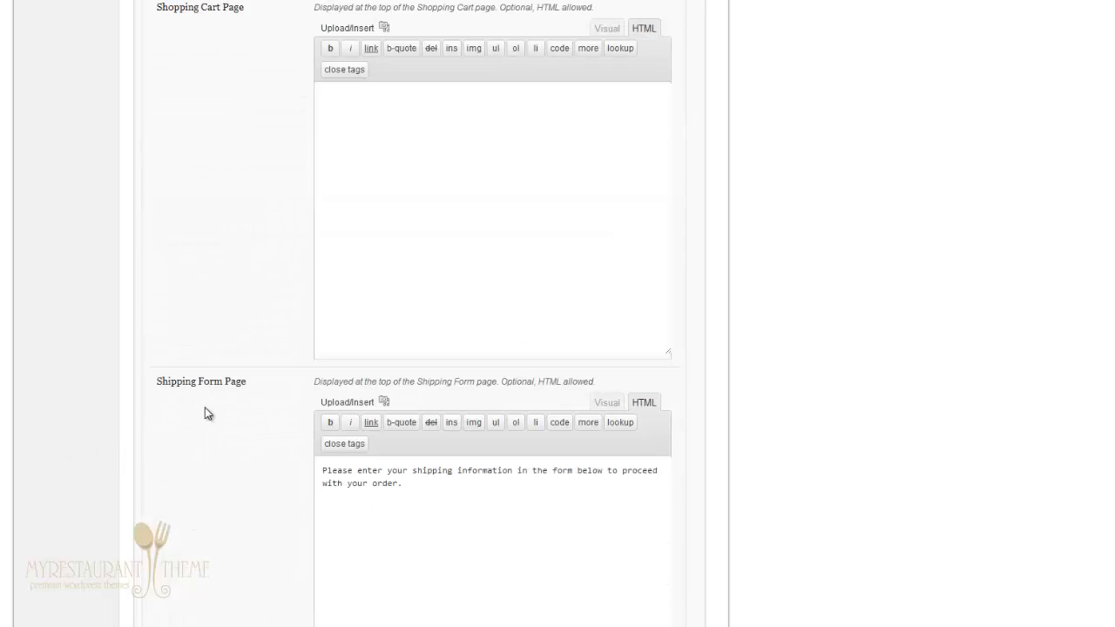
scroll(204, 385, down, 4)
scroll(130, 400, down, 4)
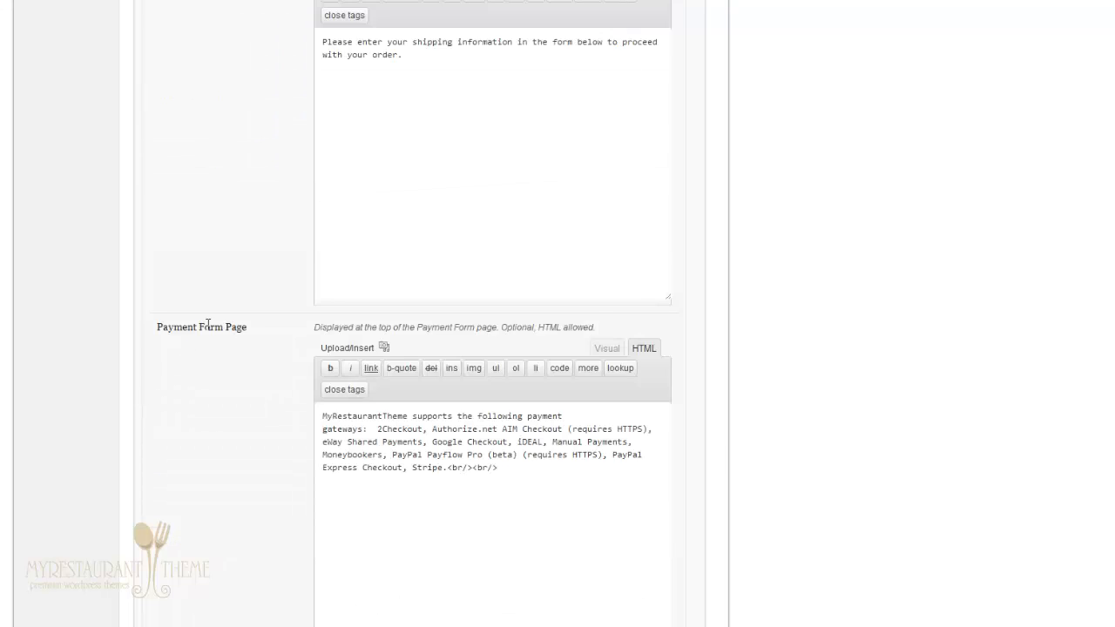
scroll(99, 410, down, 4)
scroll(98, 418, down, 4)
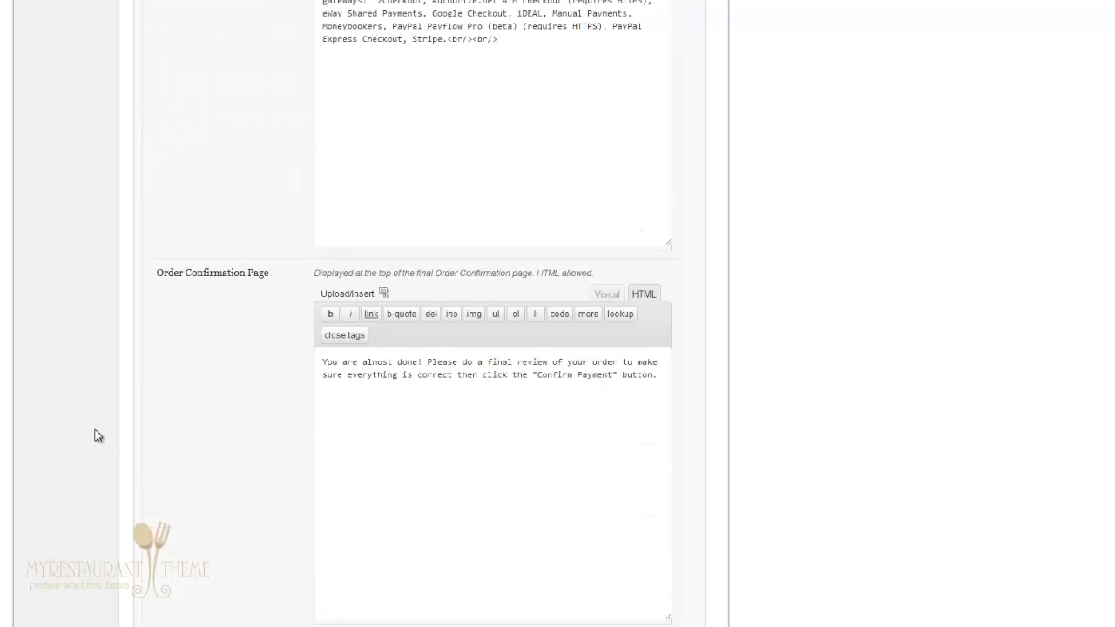
scroll(96, 435, down, 9)
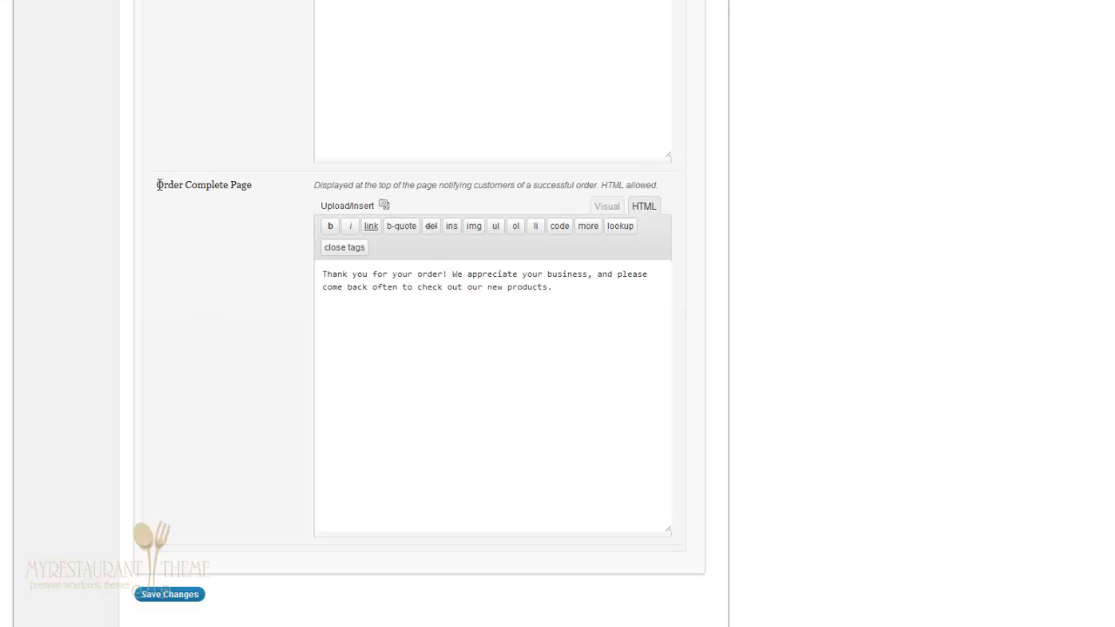
drag(159, 184, 258, 181)
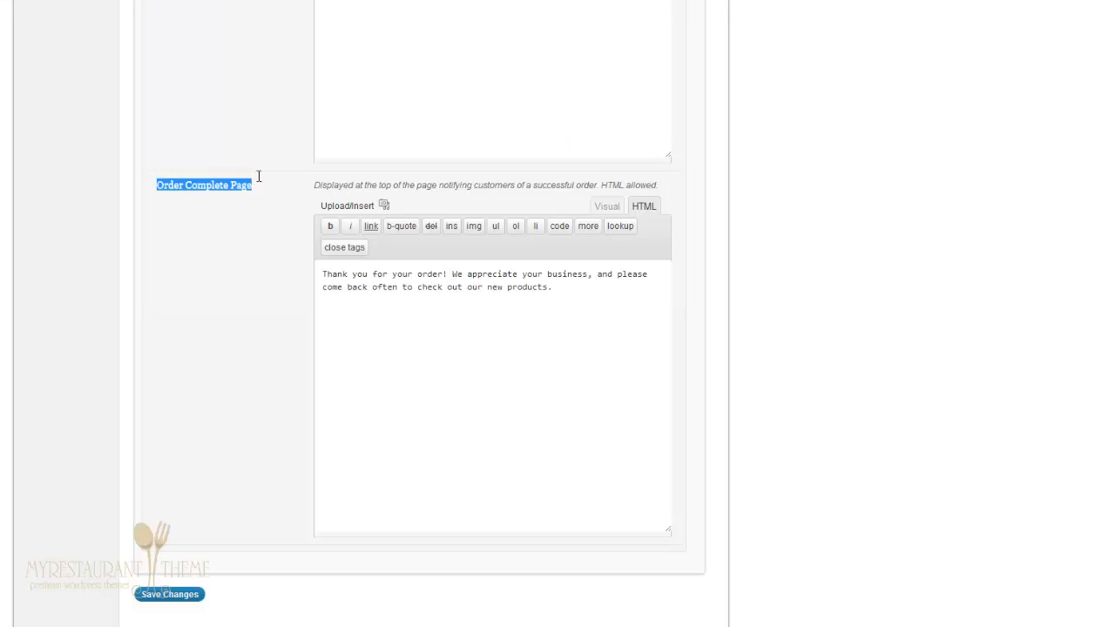
click(508, 287)
drag(568, 288, 310, 277)
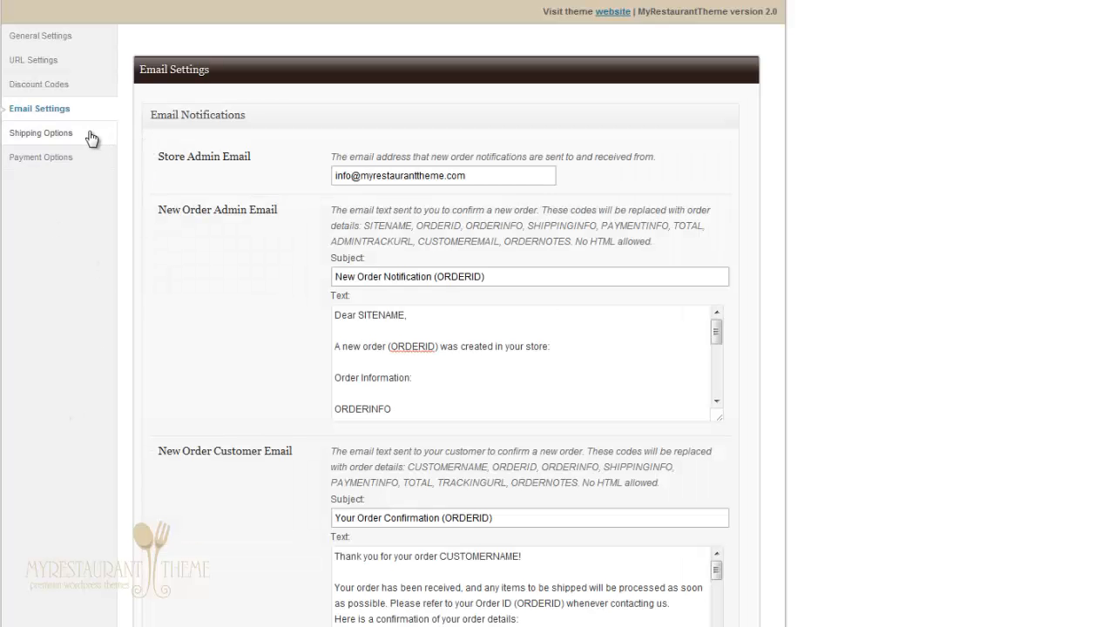
Step: In Shipping Options, choose No Shipping as the method, then switch it back to Table Rate
click(91, 136)
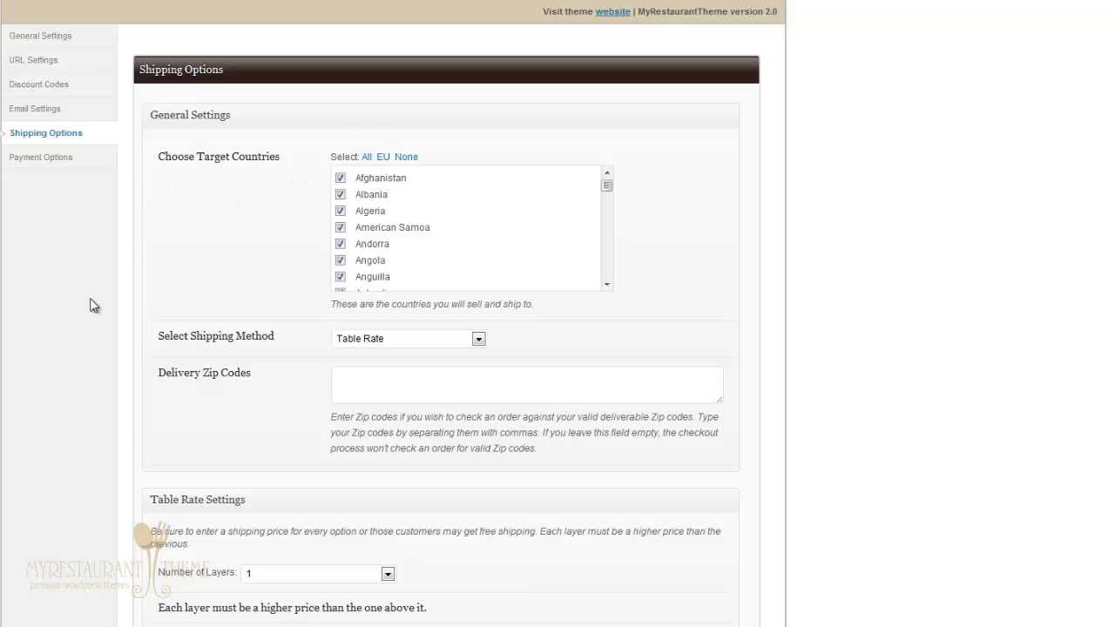
scroll(91, 324, down, 3)
scroll(93, 323, up, 1)
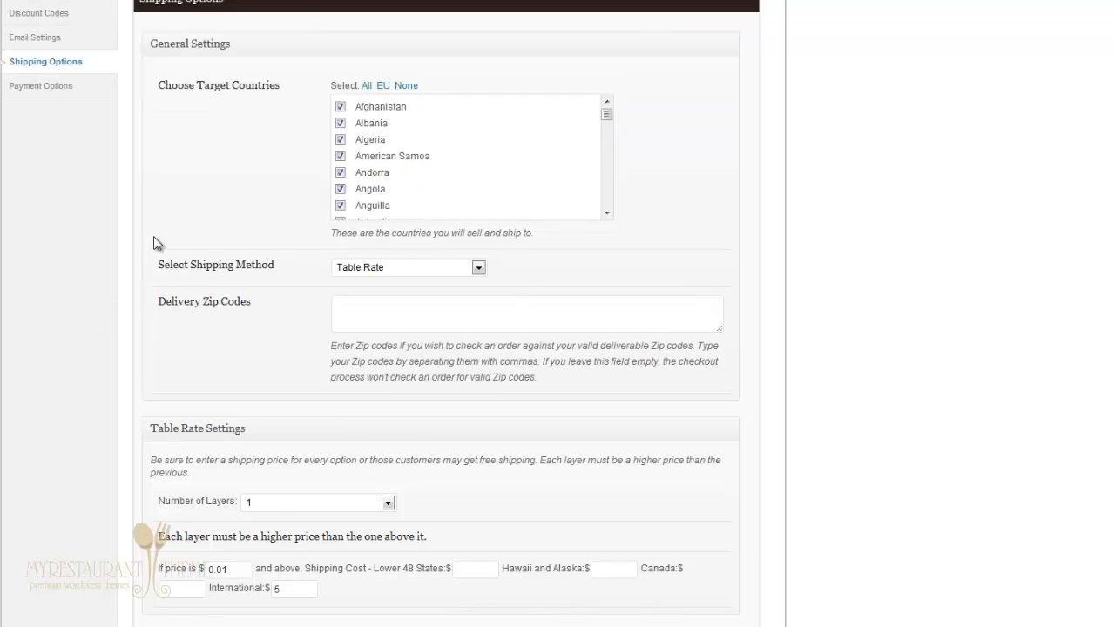
click(353, 272)
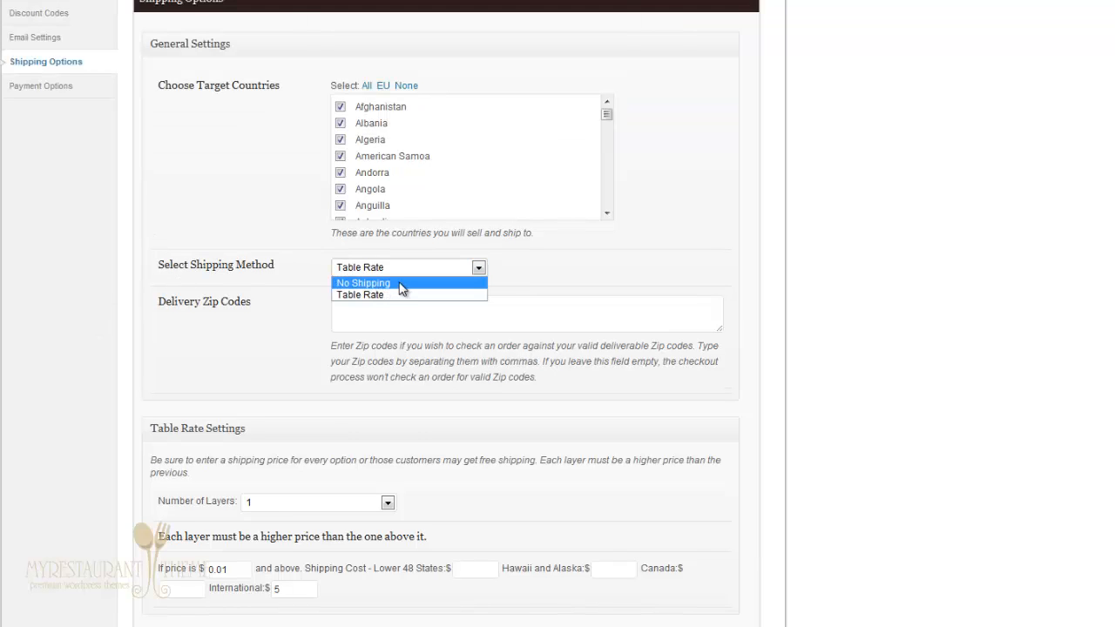
click(401, 288)
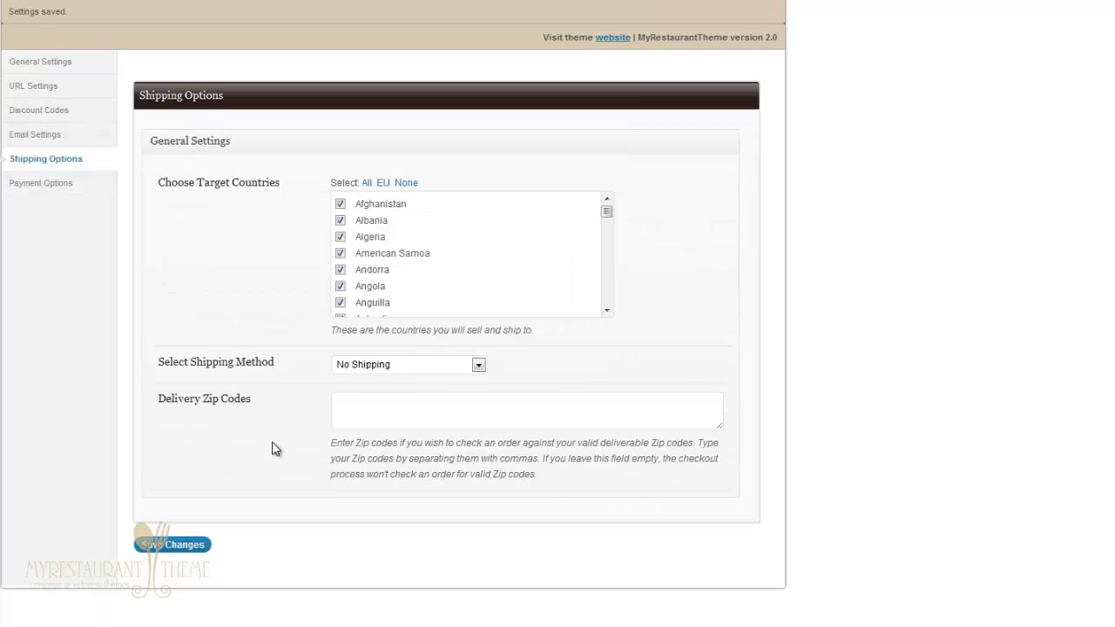
click(434, 347)
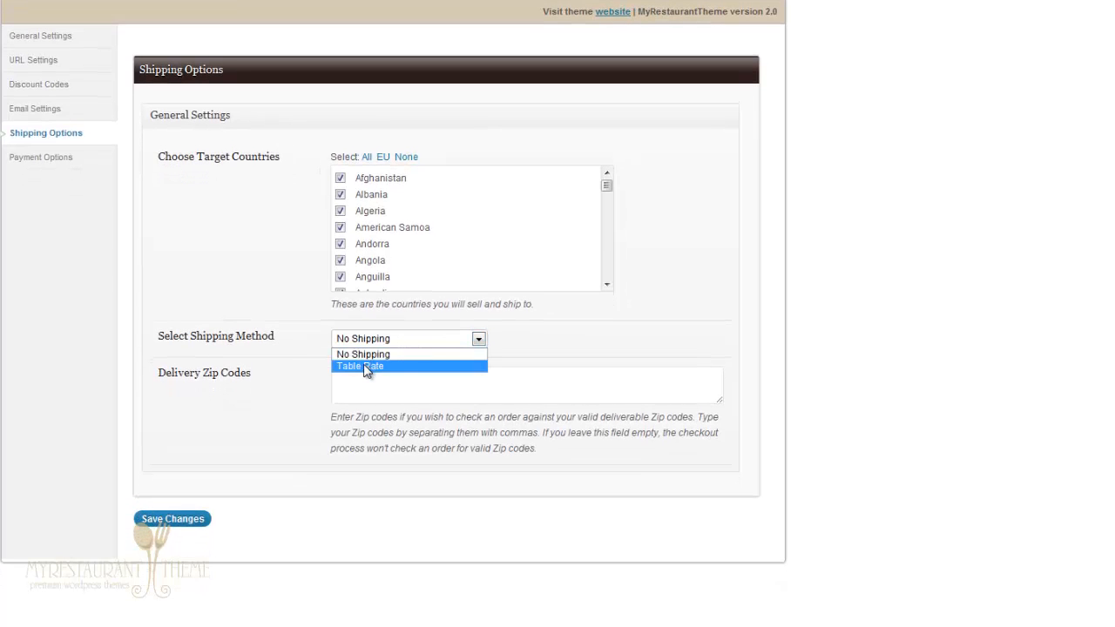
click(399, 366)
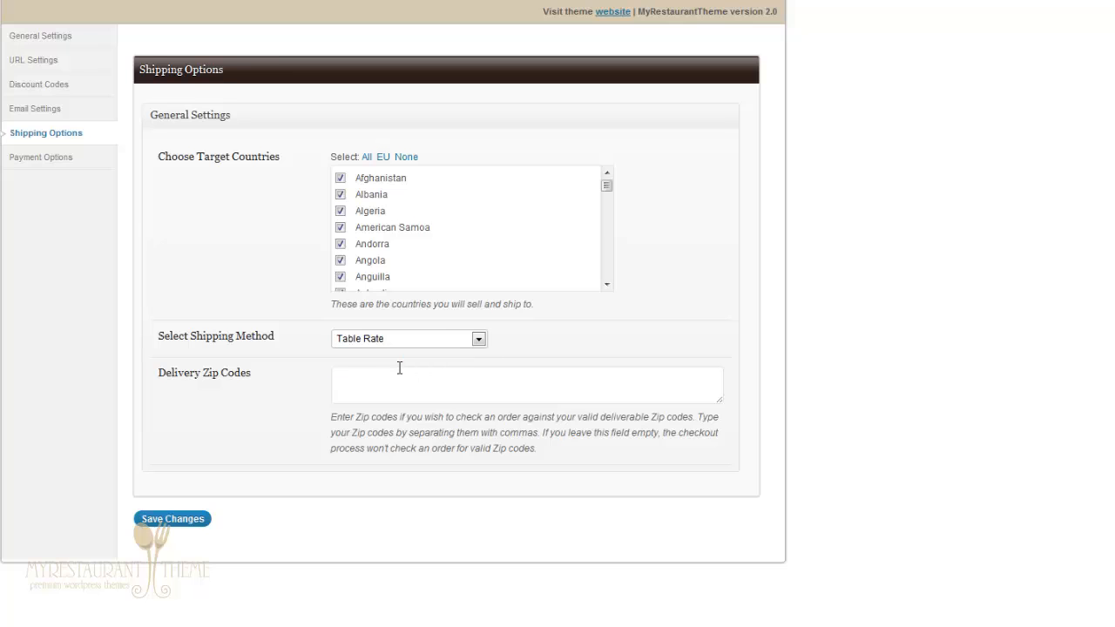
Step: Enter a $5 Lower 48 States shipping cost and set Number of Layers to 2
scroll(107, 454, down, 3)
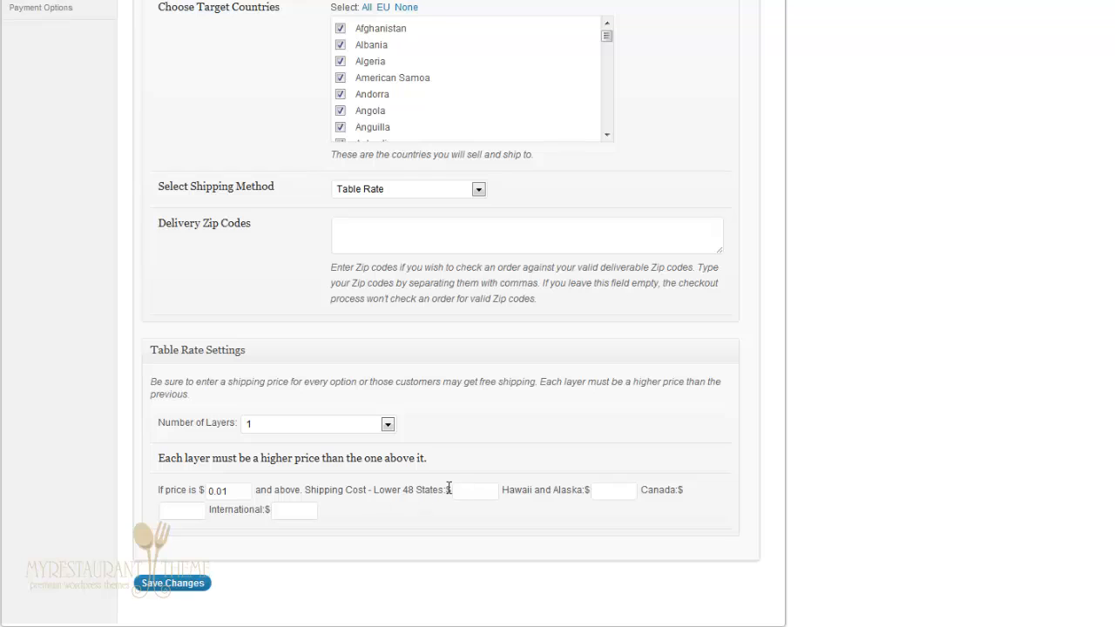
click(476, 496)
text(5)
click(629, 491)
click(275, 427)
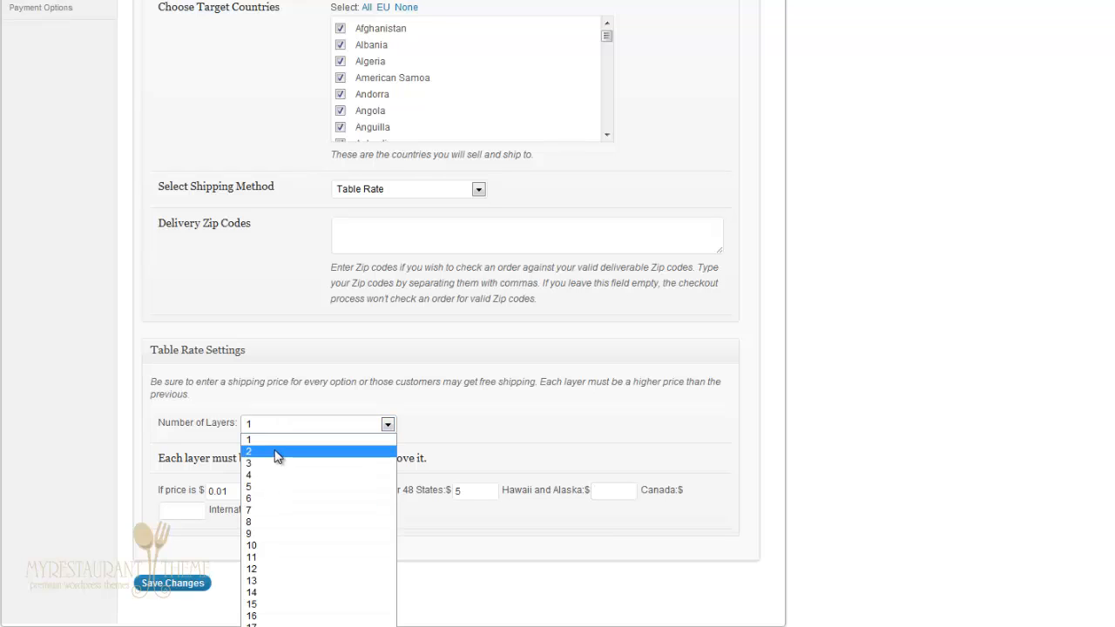
click(277, 452)
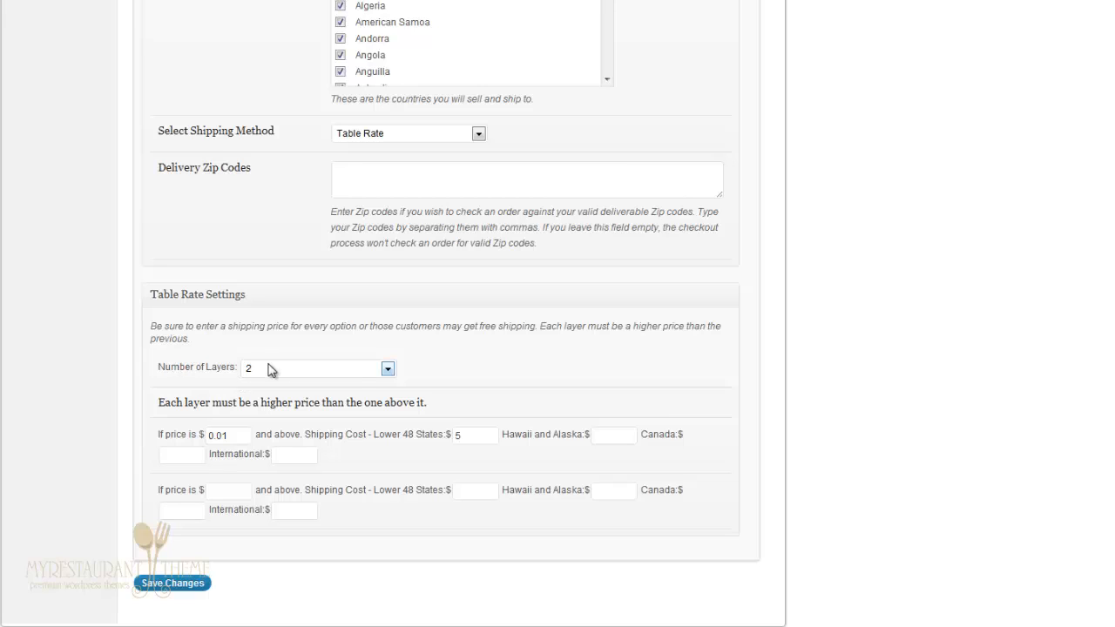
Step: Fill layer 2 starting at $10 with 0 for all regions, and save the changes
click(241, 490)
text(10)
click(472, 490)
text(0)
click(610, 490)
text(0)
click(179, 512)
text(0)
click(296, 513)
text(0)
click(493, 490)
click(172, 583)
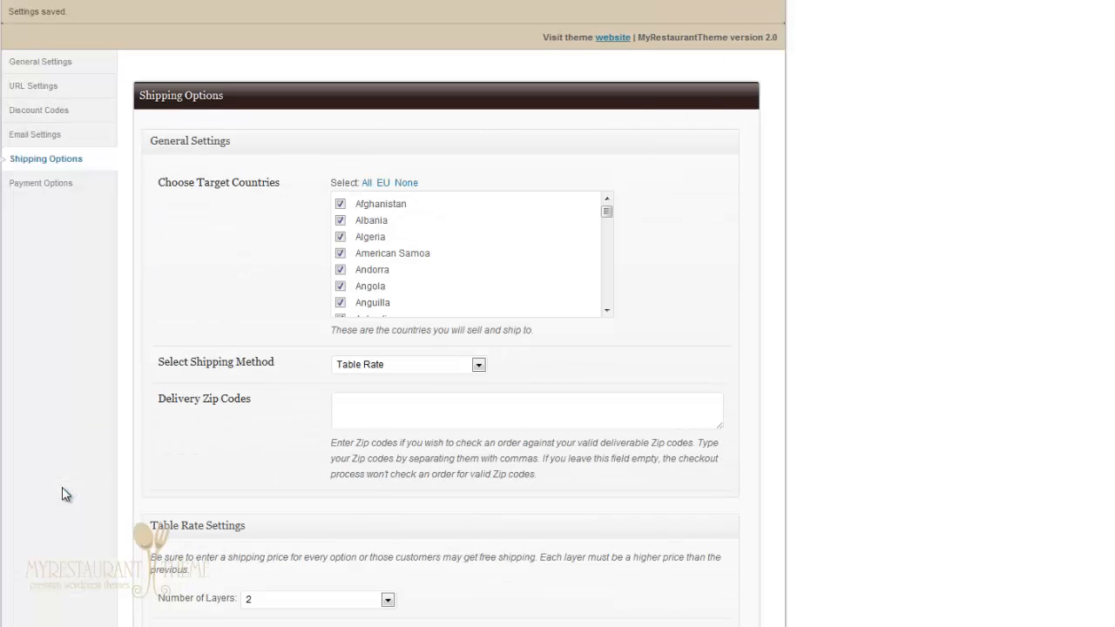
scroll(62, 486, down, 3)
scroll(130, 353, up, 3)
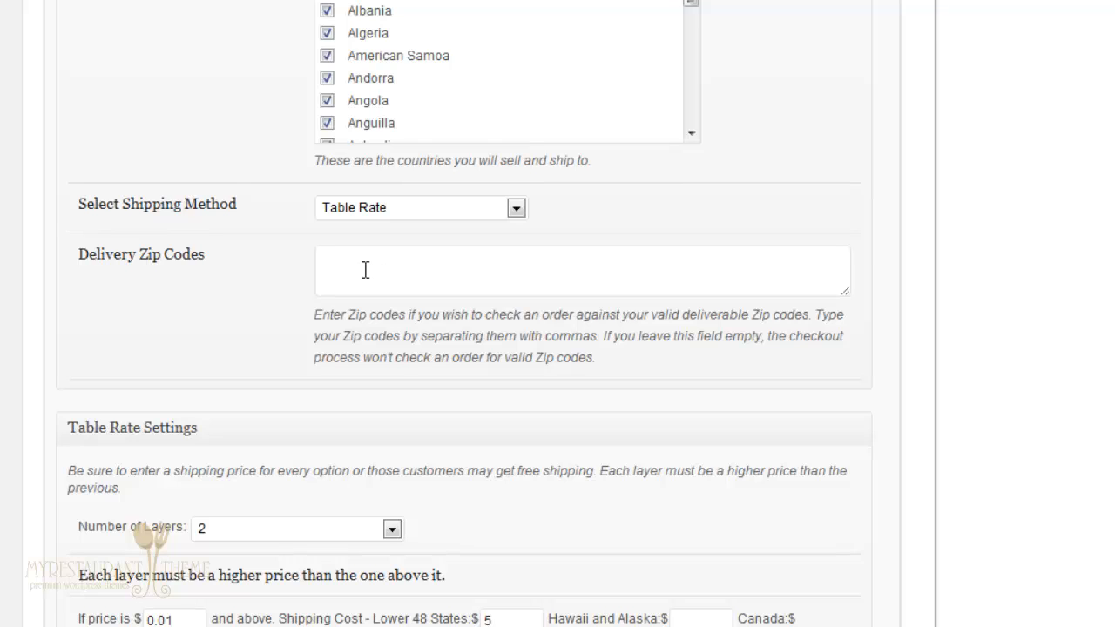
click(365, 270)
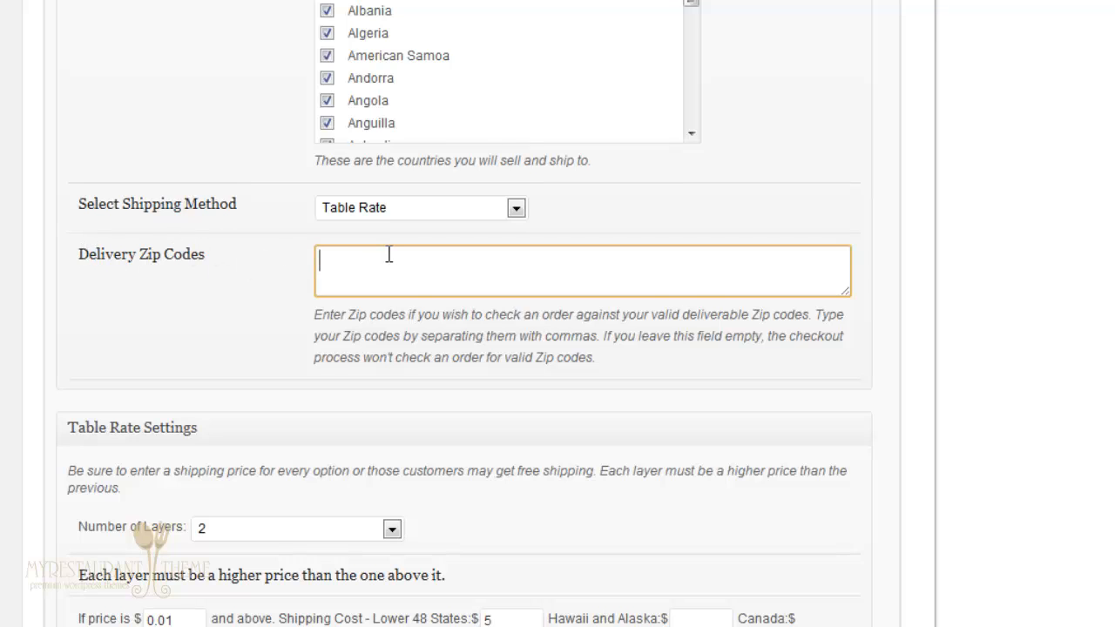
text(90210,90211)
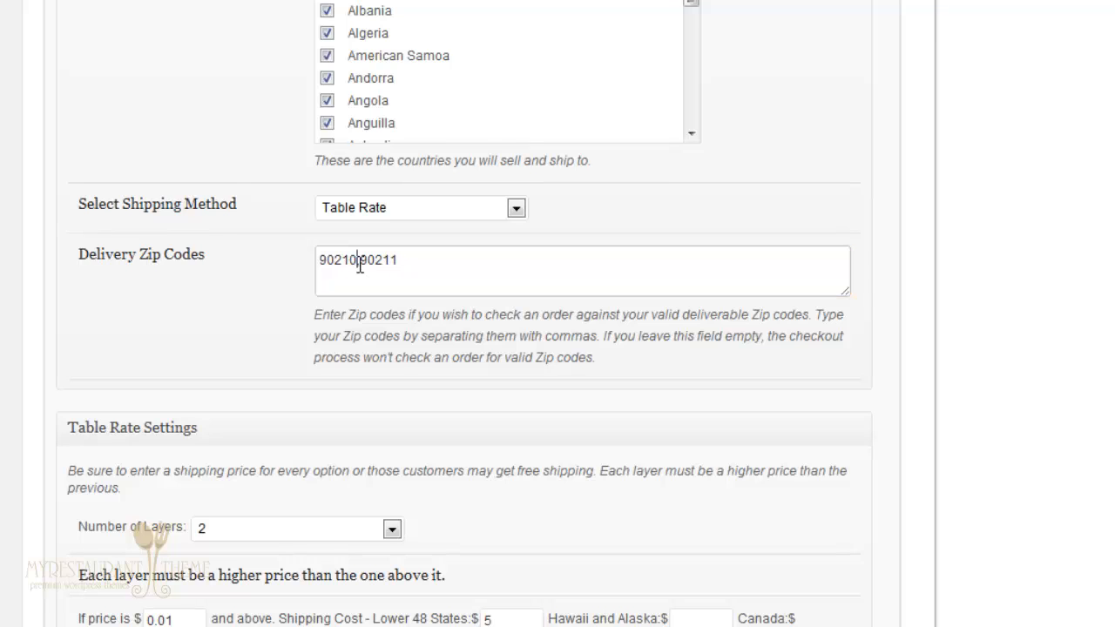
click(356, 263)
click(940, 284)
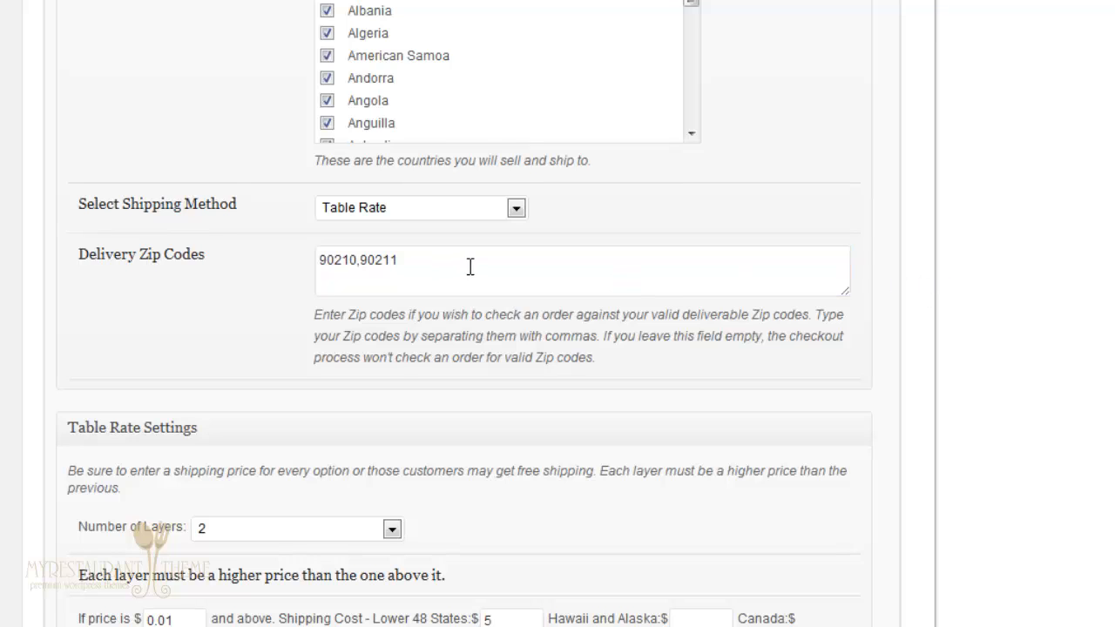
drag(470, 267, 145, 258)
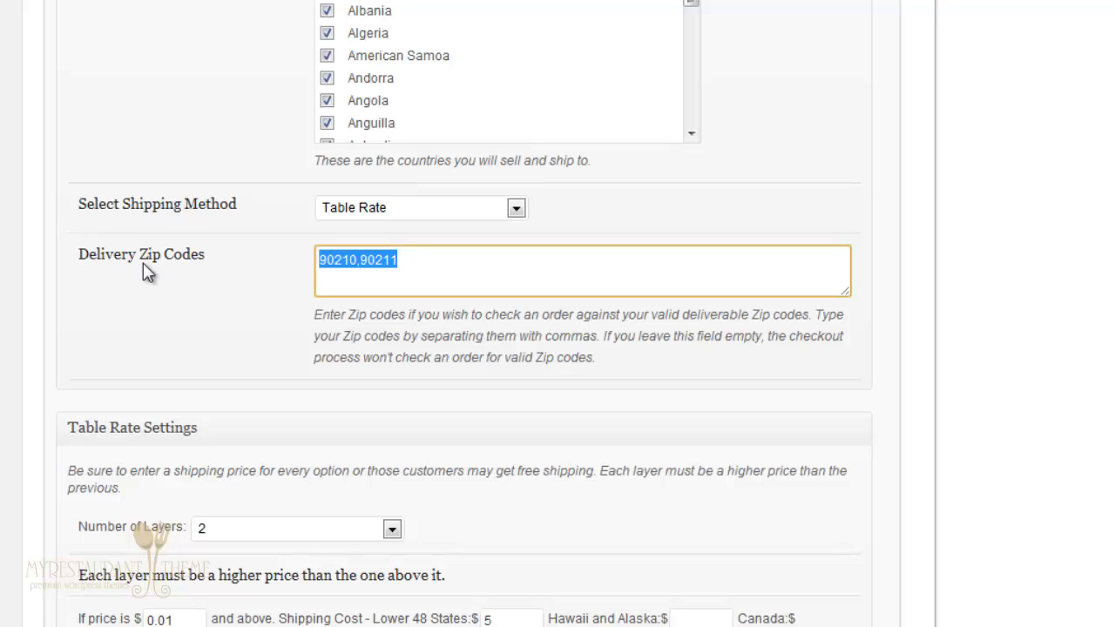
key(BackSpace)
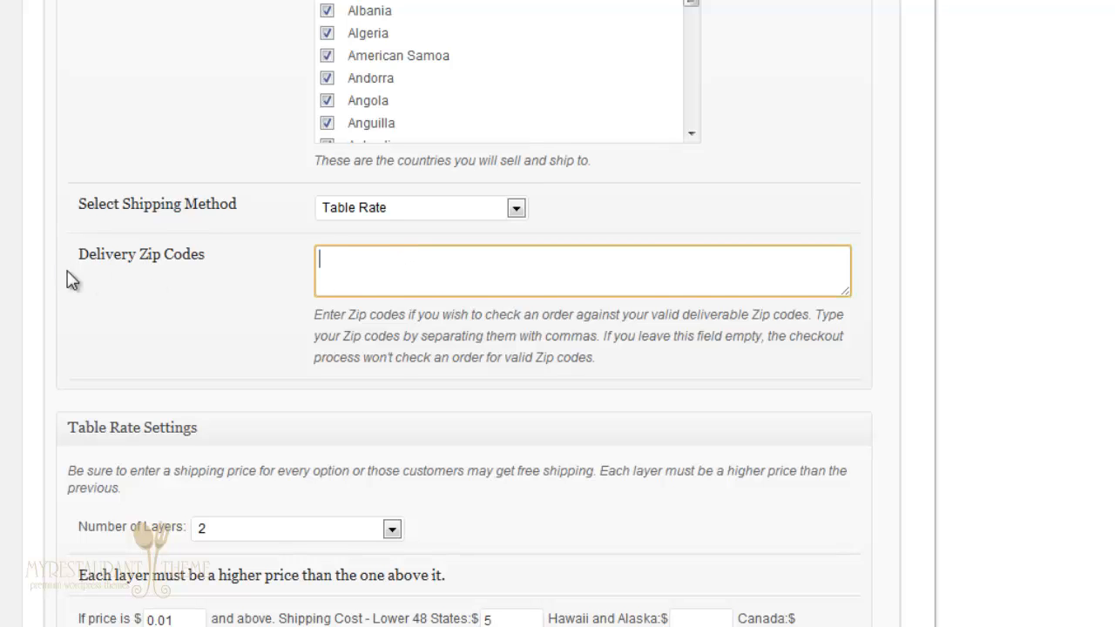
click(40, 148)
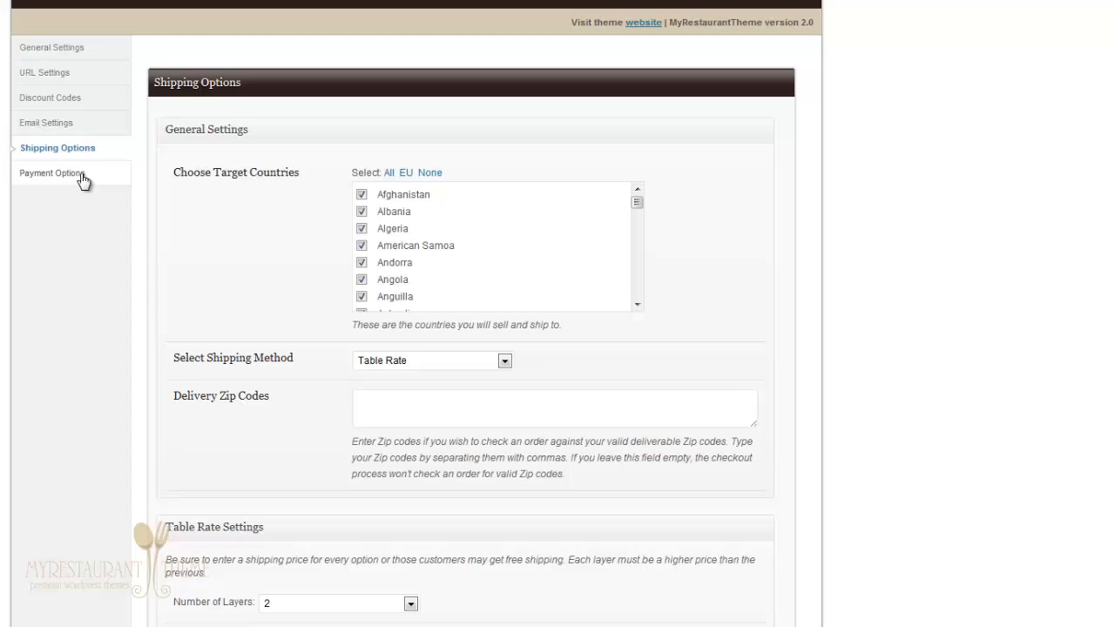
Step: Open the Payment Options page, showing Manual Payments and PayPal Express Checkout enabled
click(83, 179)
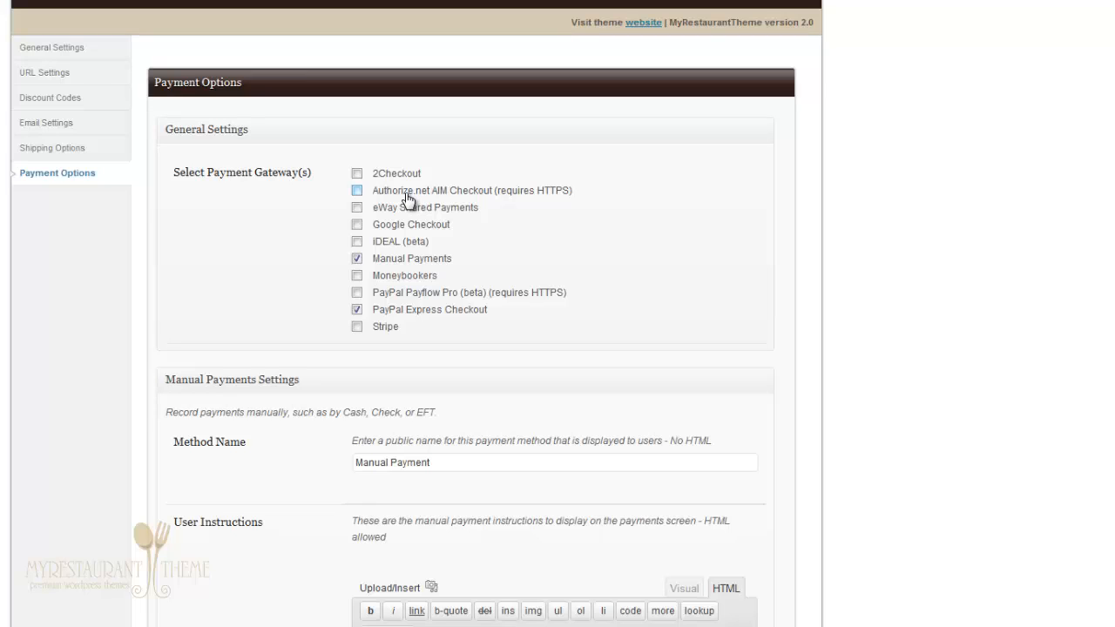
Step: Tick the 2Checkout gateway and confirm its Mode stays on Sandbox
click(357, 174)
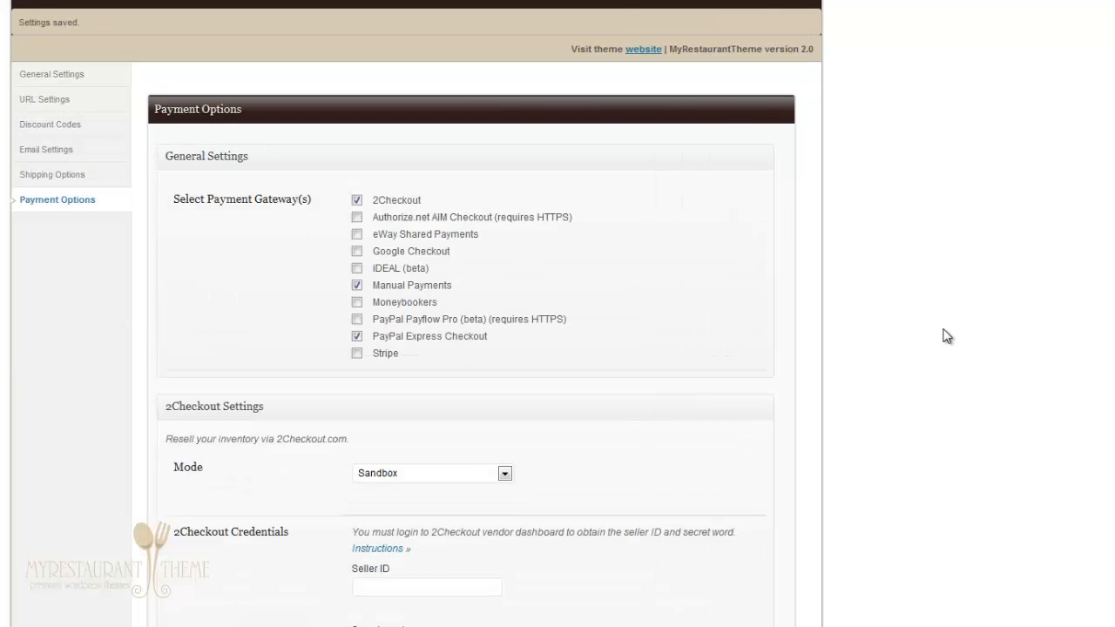
scroll(943, 336, down, 2)
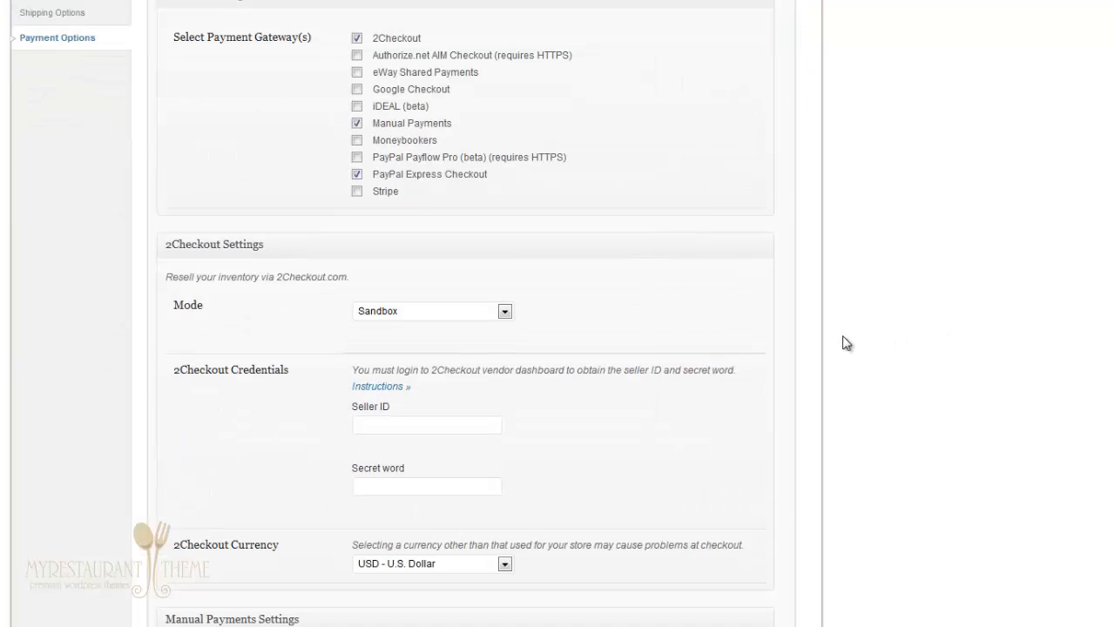
scroll(841, 343, down, 2)
scroll(267, 165, down, 1)
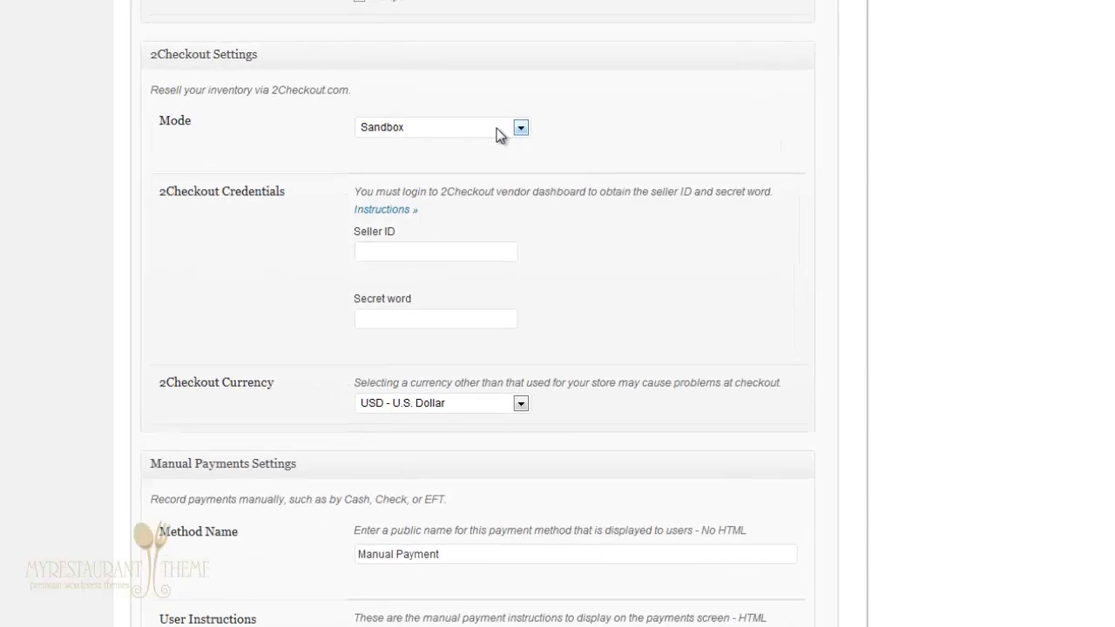
click(457, 123)
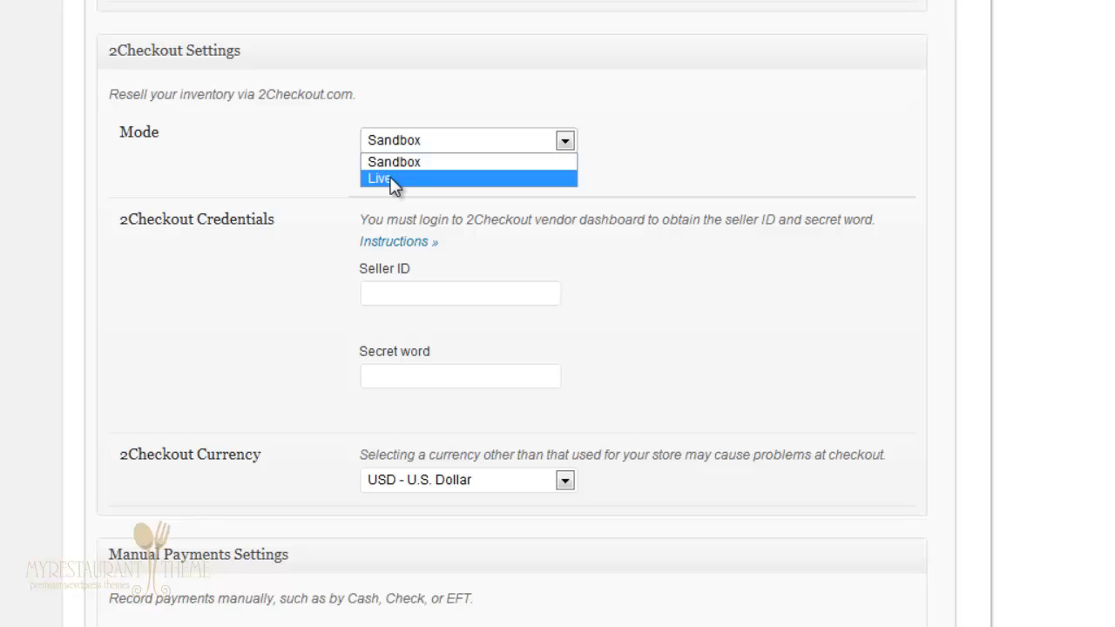
click(996, 126)
scroll(997, 126, up, 5)
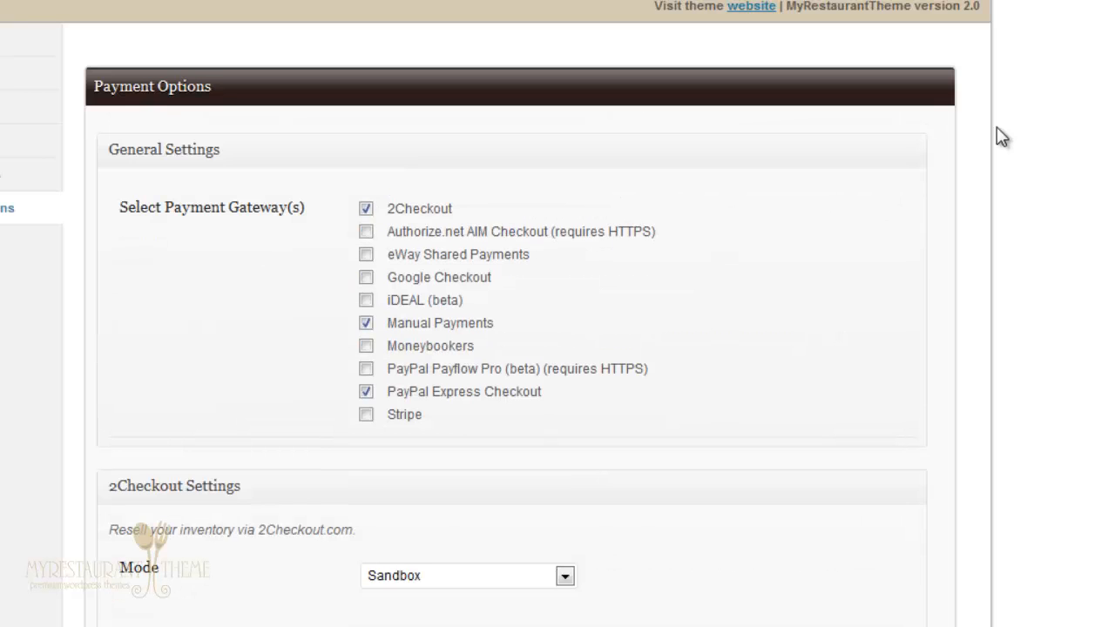